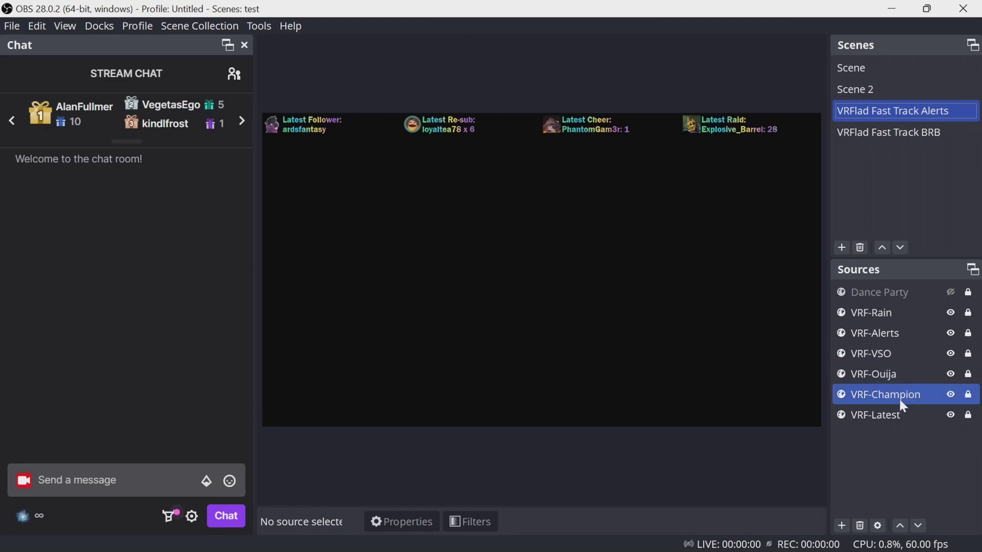
Step: Add a new Browser source named "Table Flip" to the VRFlad Fast Track Alerts scene
{"action": "right_click", "coordinate": [868, 440]}
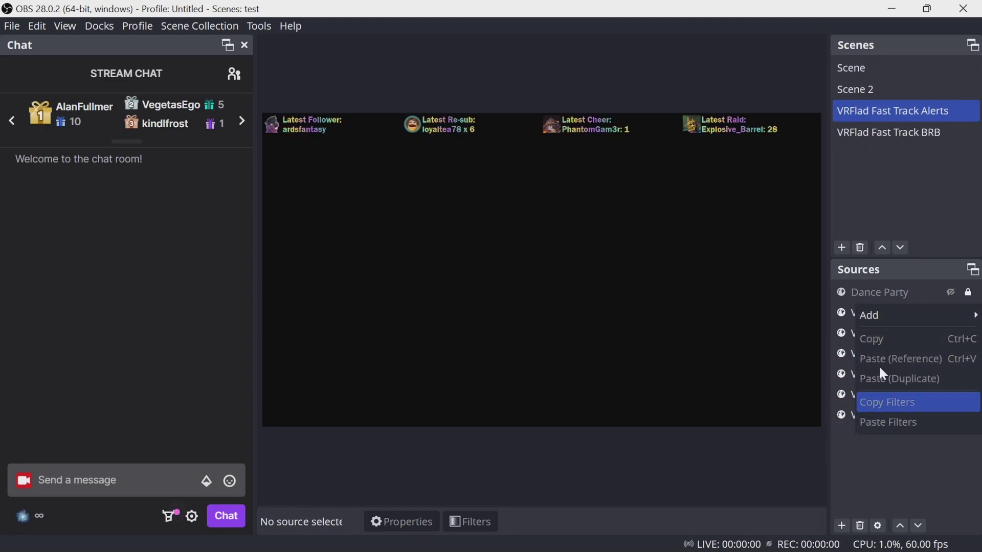
{"action": "mouse_move", "coordinate": [882, 322]}
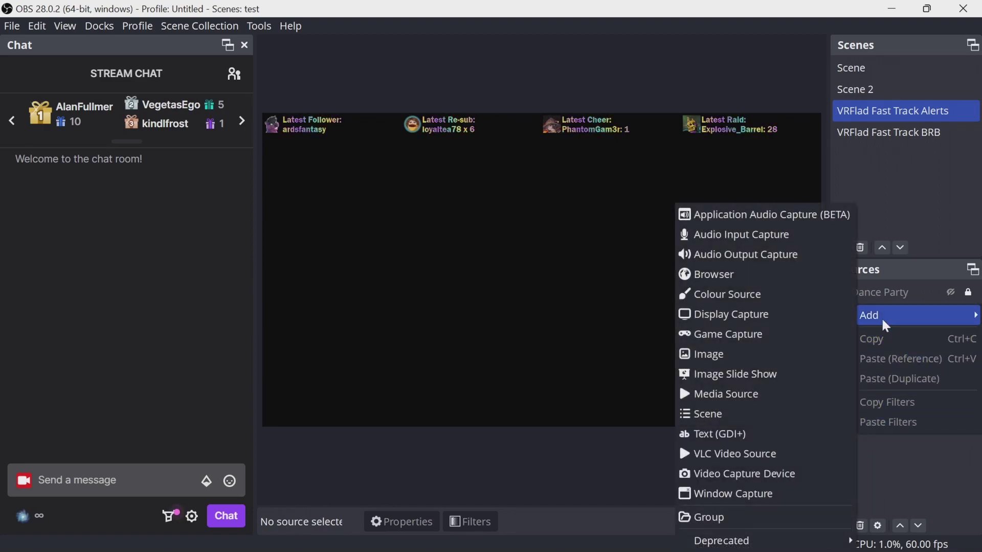
{"action": "left_click", "coordinate": [740, 275]}
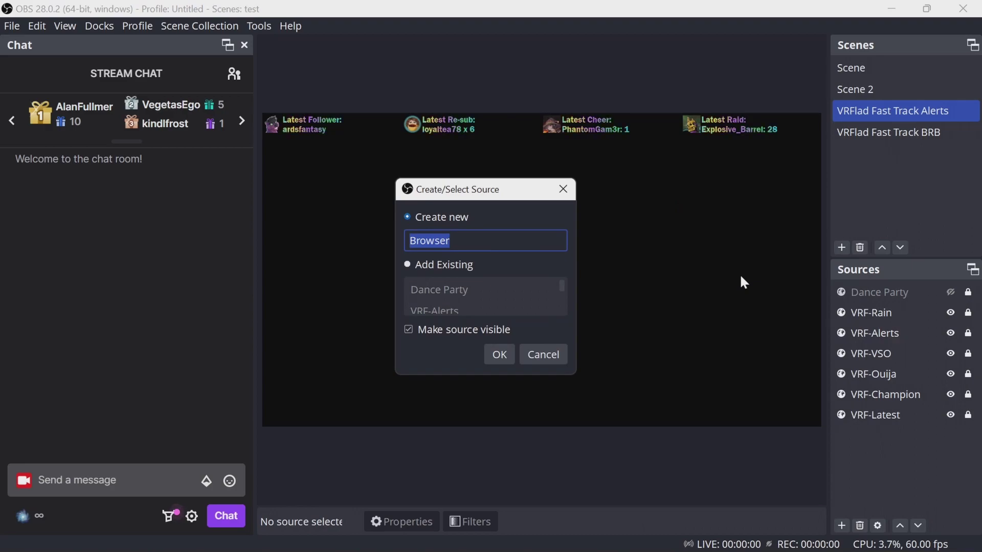
{"action": "type", "text": "Table Flip"}
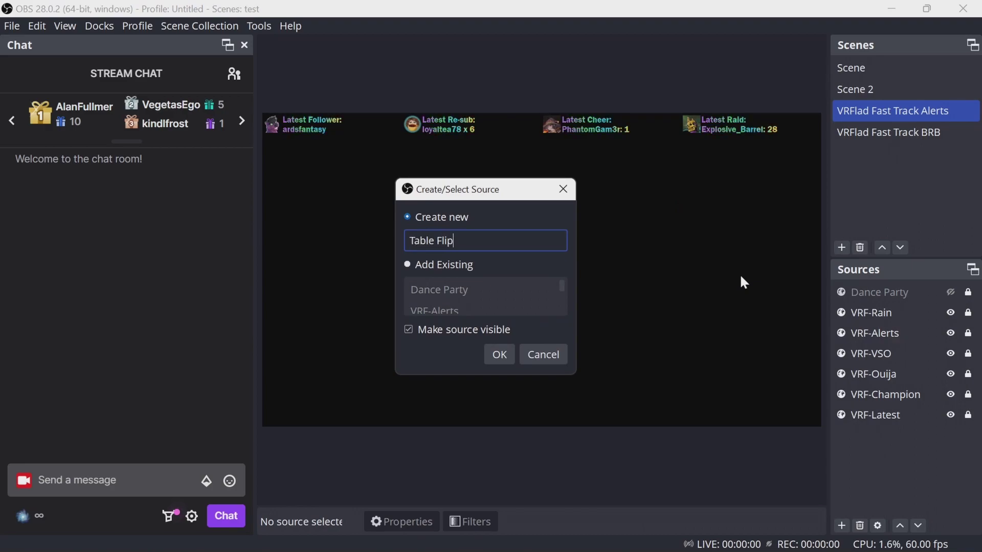
{"action": "left_click", "coordinate": [504, 353]}
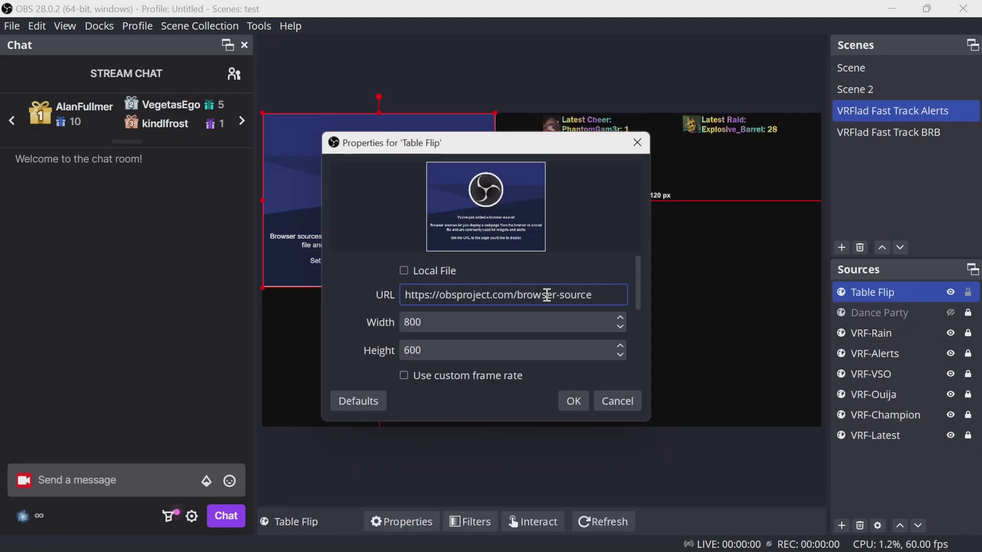
Step: Set the Table Flip source's URL to about:blank, its width to 1920 and its height to 1080
{"action": "key", "text": "ctrl+a"}
{"action": "type", "text": "about:"}
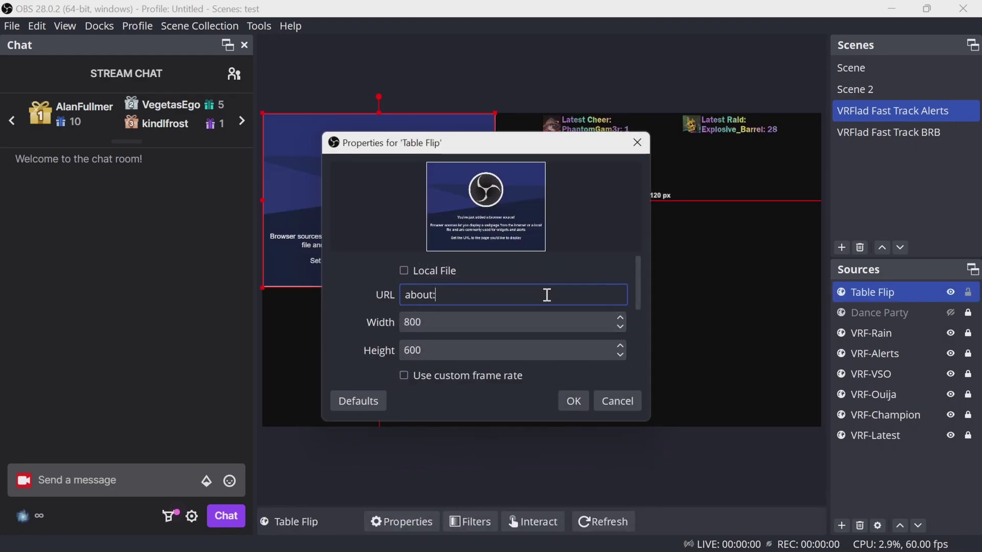
{"action": "type", "text": "blank"}
{"action": "key", "text": "Tab"}
{"action": "type", "text": "1"}
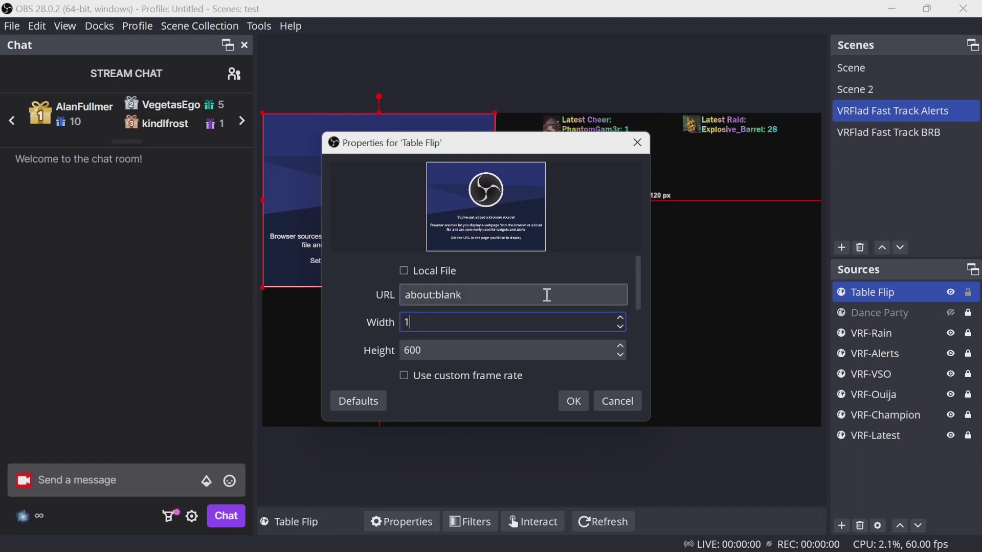
{"action": "type", "text": "220"}
{"action": "key", "text": "Tab"}
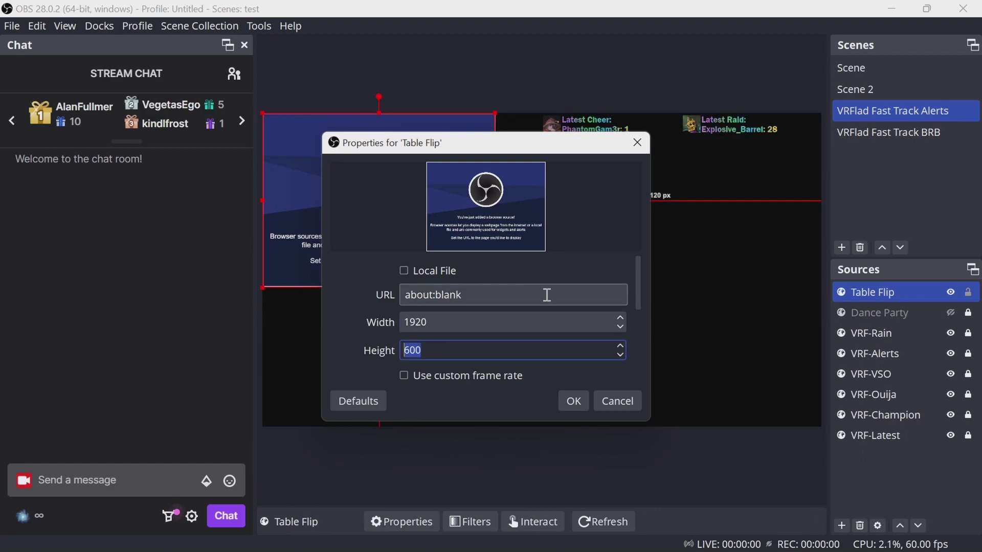
{"action": "type", "text": "1080"}
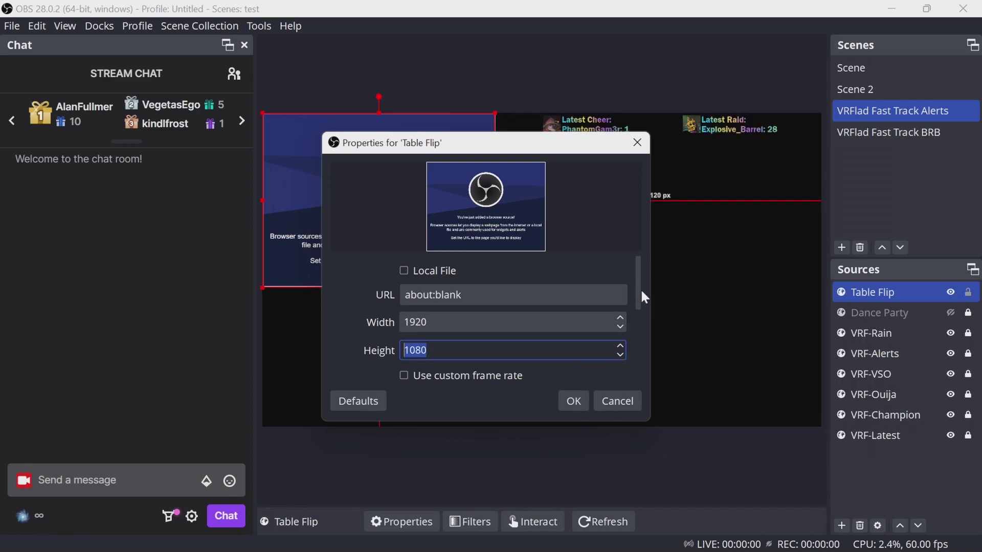
Step: Enable "Shutdown source when not visible" for the Table Flip source and accept its properties
{"action": "left_click_drag", "start_coordinate": [640, 289], "coordinate": [647, 369]}
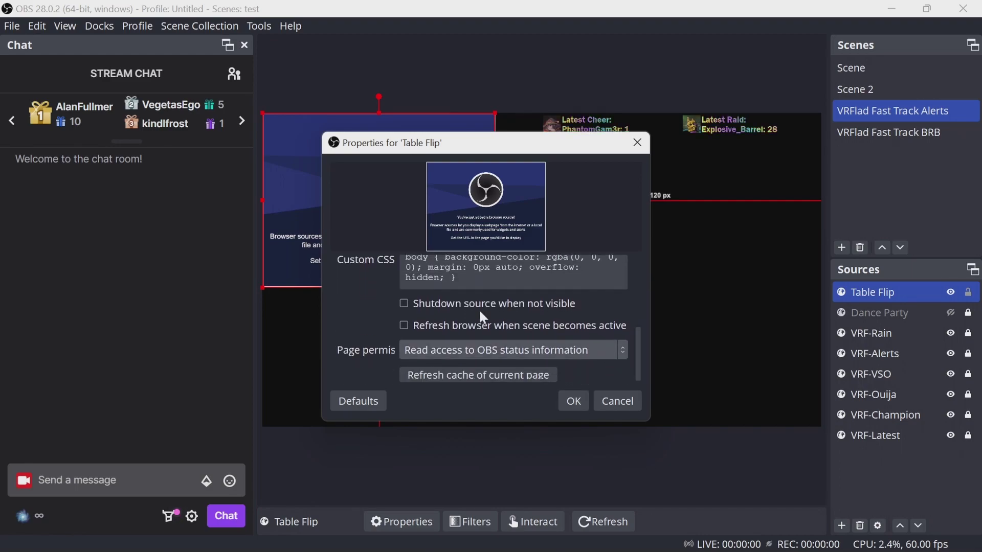
{"action": "left_click", "coordinate": [402, 303]}
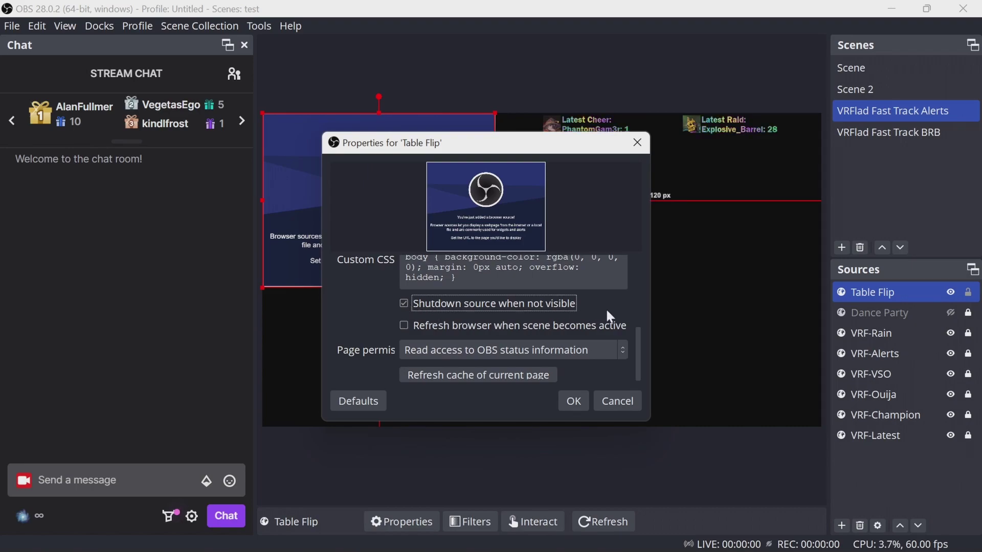
{"action": "left_click_drag", "start_coordinate": [639, 339], "coordinate": [640, 355]}
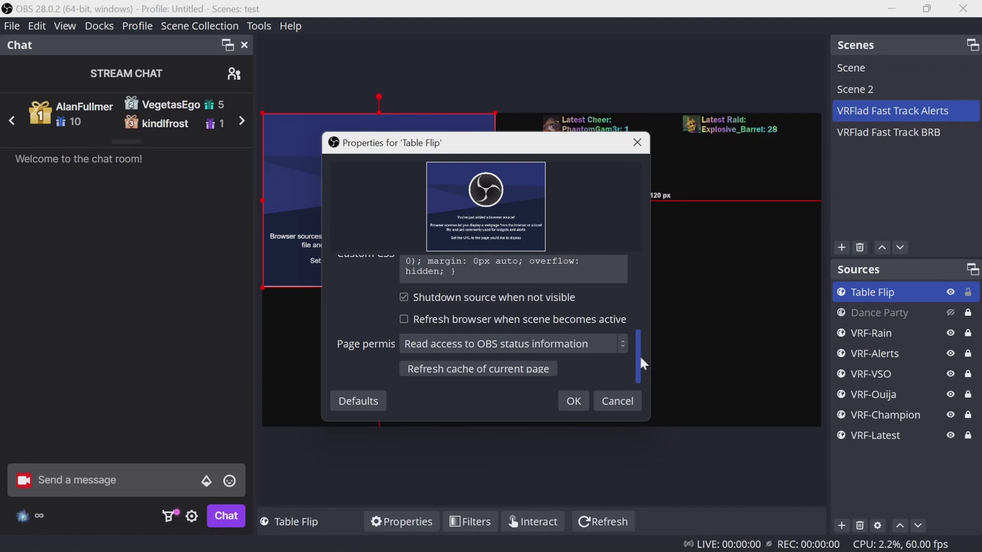
{"action": "left_click", "coordinate": [578, 401]}
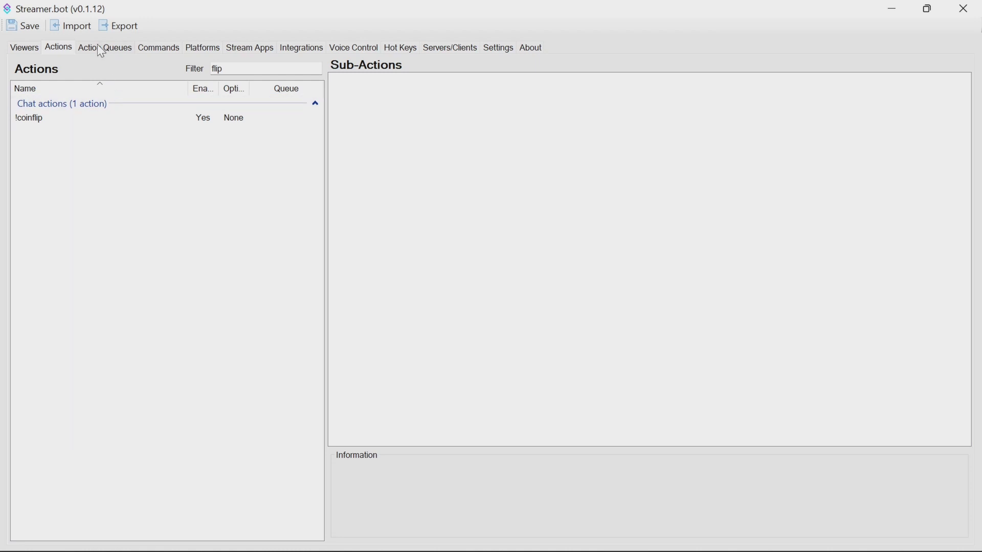
Step: Switch to Streamer.bot and paste the Table Flip import string into a new actions import
{"action": "left_click", "coordinate": [74, 31]}
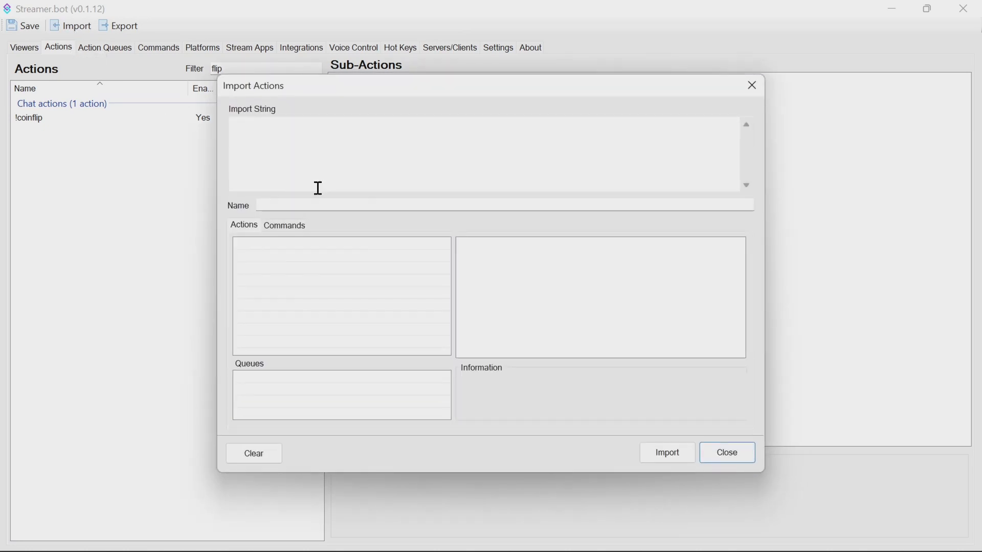
{"action": "left_click", "coordinate": [287, 147]}
{"action": "right_click", "coordinate": [288, 149]}
{"action": "left_click", "coordinate": [322, 209]}
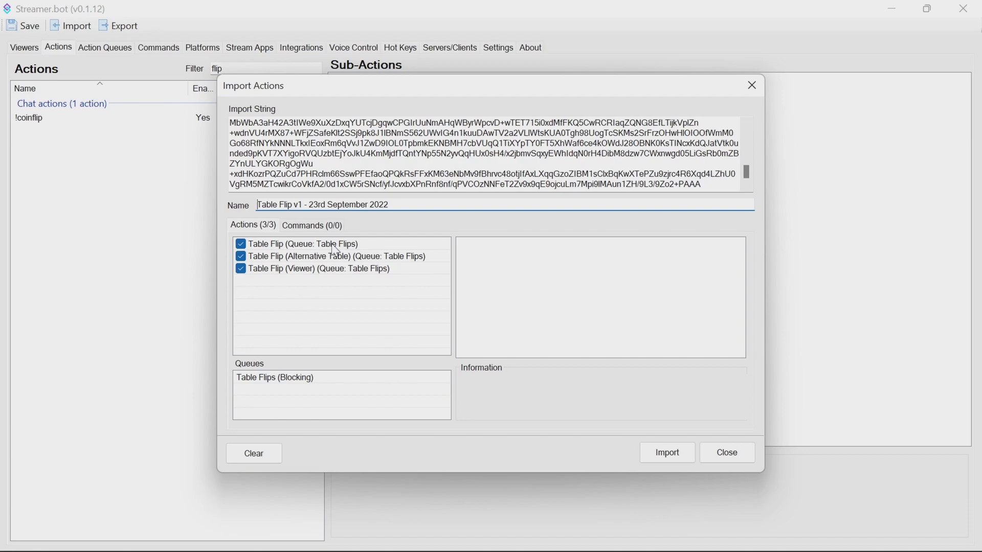
Step: Review the sub-actions of Table Flip, Table Flip (Alternative Table) and Table Flip (Viewer), and import all three actions
{"action": "left_click", "coordinate": [332, 244]}
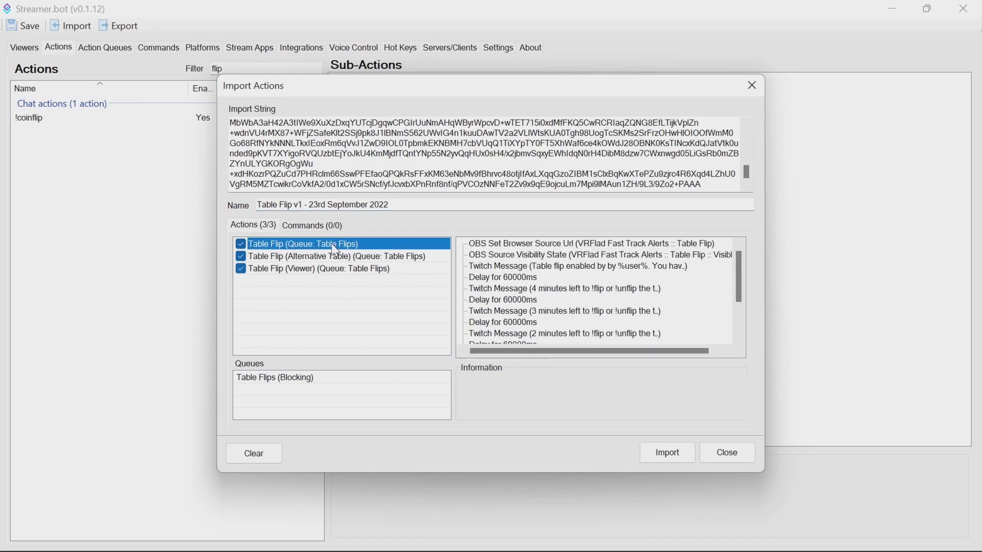
{"action": "left_click", "coordinate": [329, 255]}
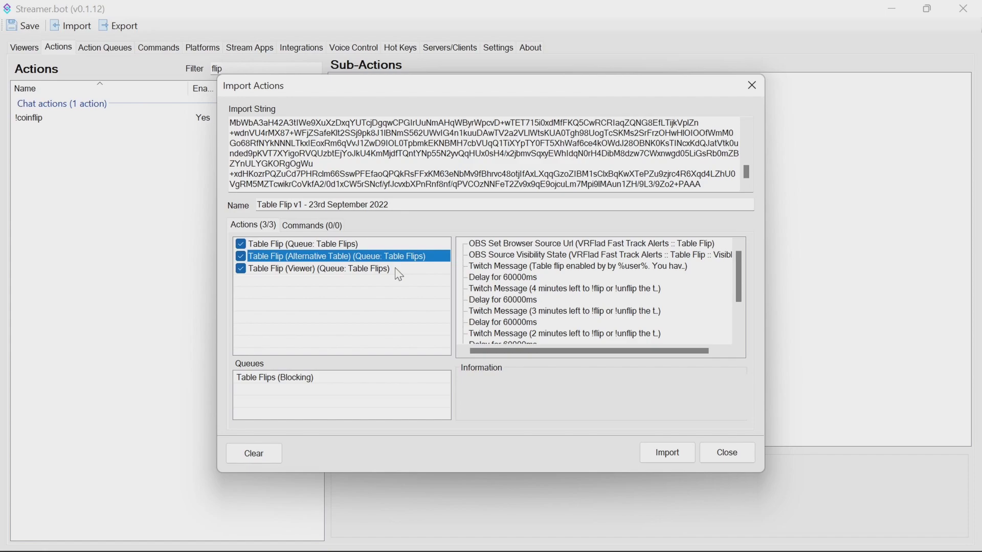
{"action": "left_click", "coordinate": [361, 275]}
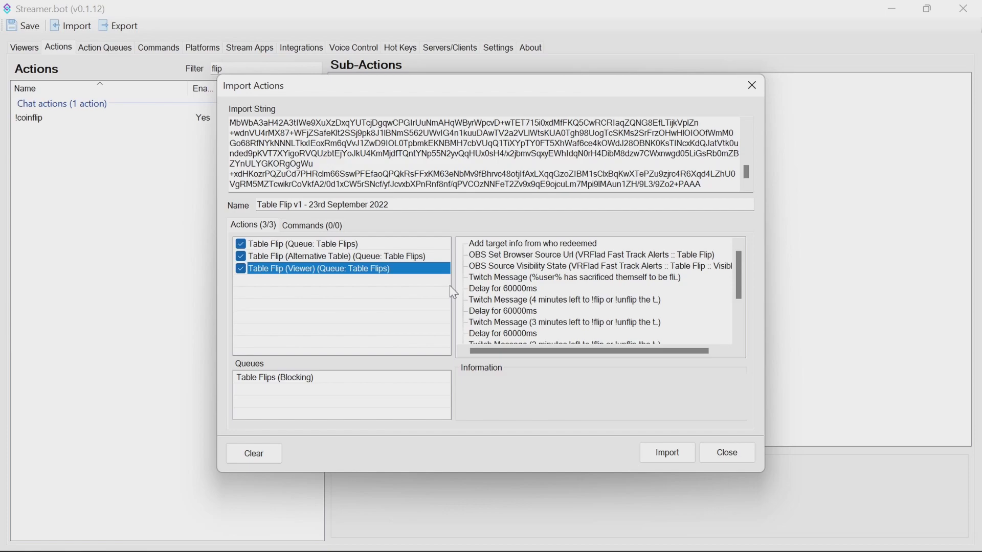
{"action": "left_click", "coordinate": [668, 452]}
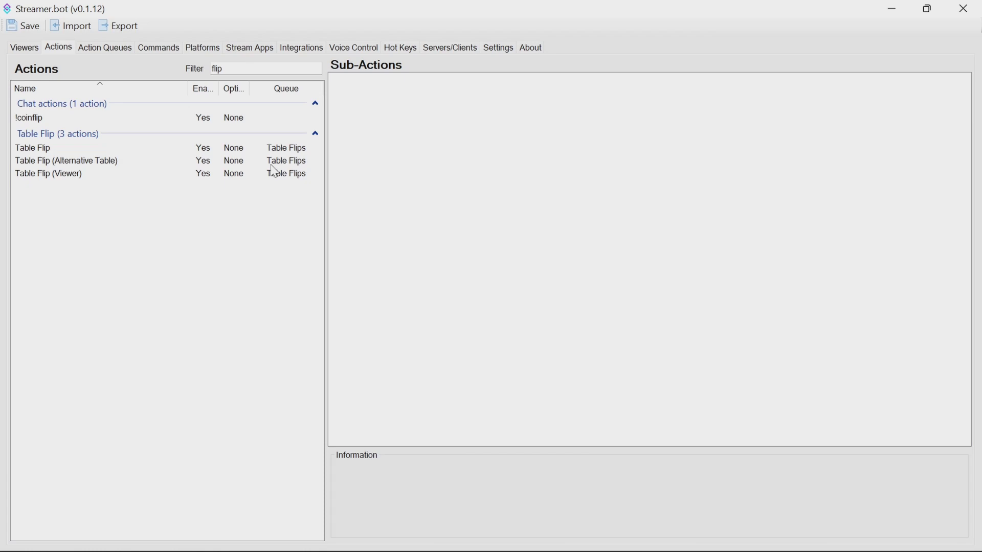
{"action": "left_click", "coordinate": [207, 48]}
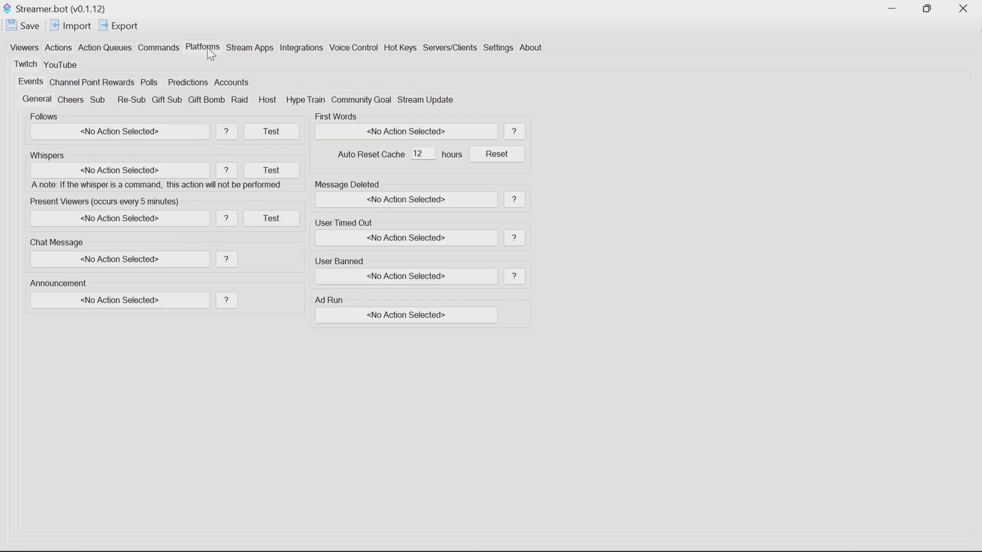
{"action": "left_click", "coordinate": [103, 81]}
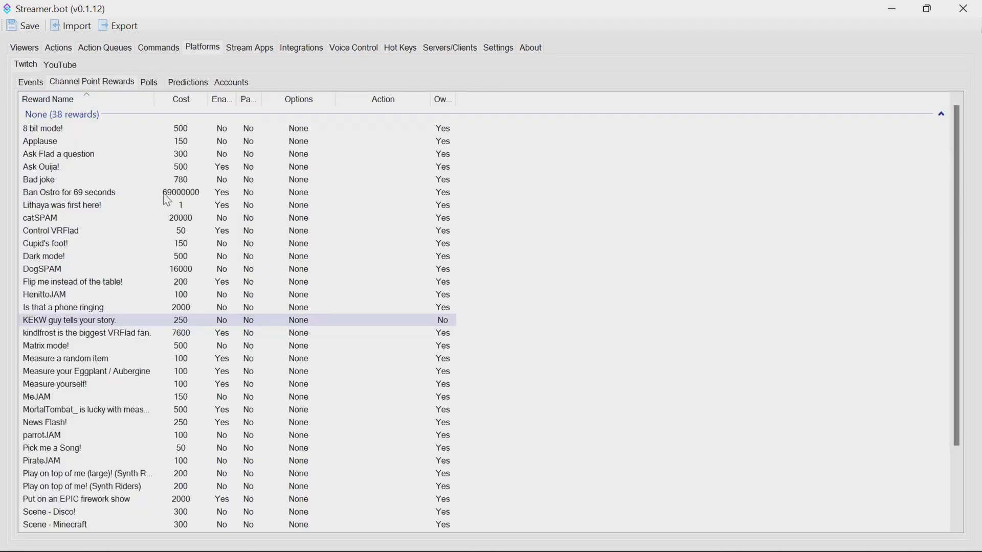
{"action": "right_click", "coordinate": [579, 189]}
{"action": "left_click", "coordinate": [606, 197]}
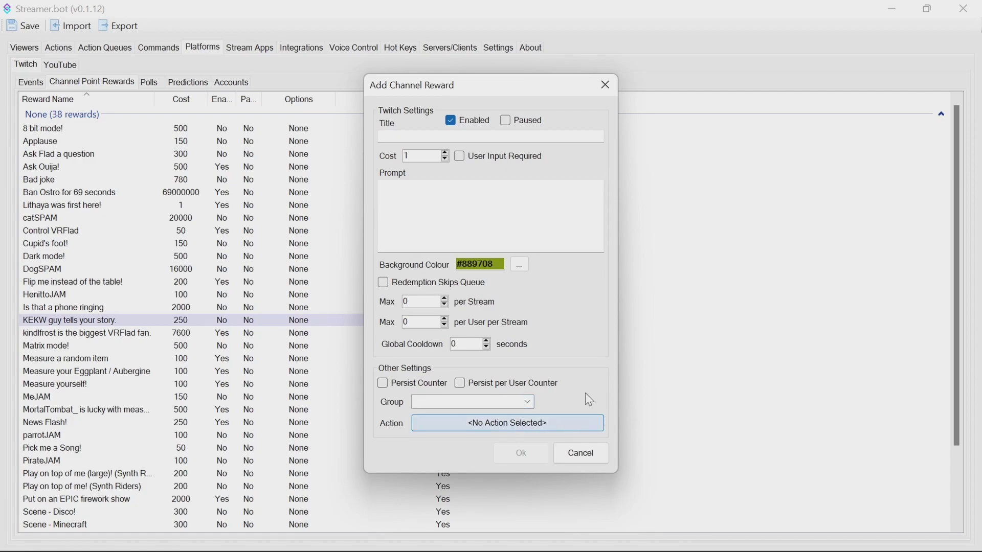
{"action": "left_click", "coordinate": [603, 126]}
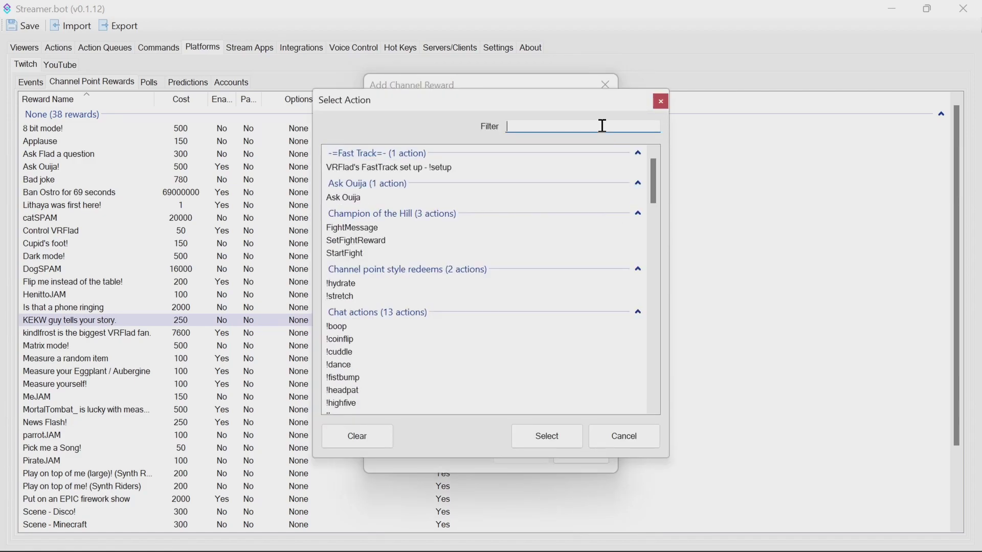
{"action": "type", "text": "flip"}
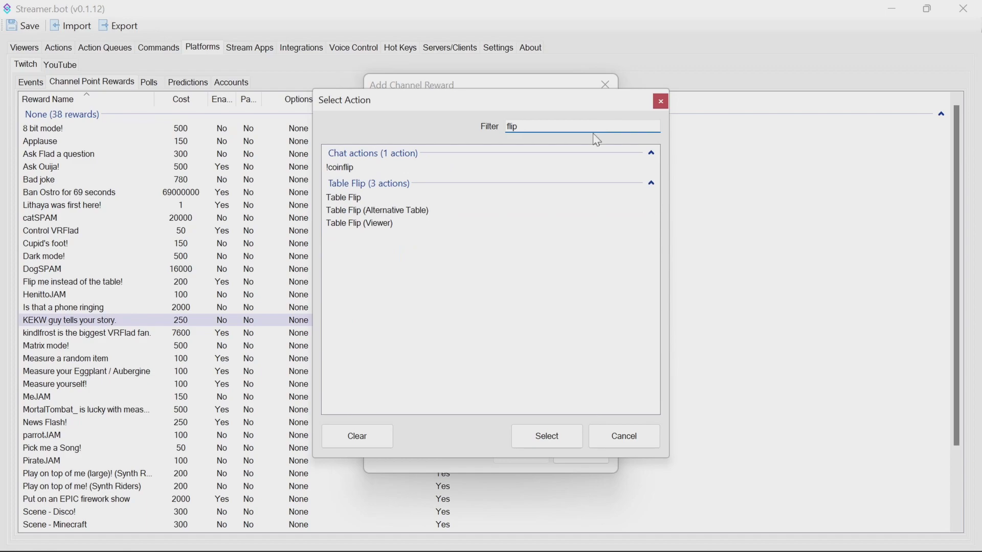
{"action": "left_click", "coordinate": [375, 211]}
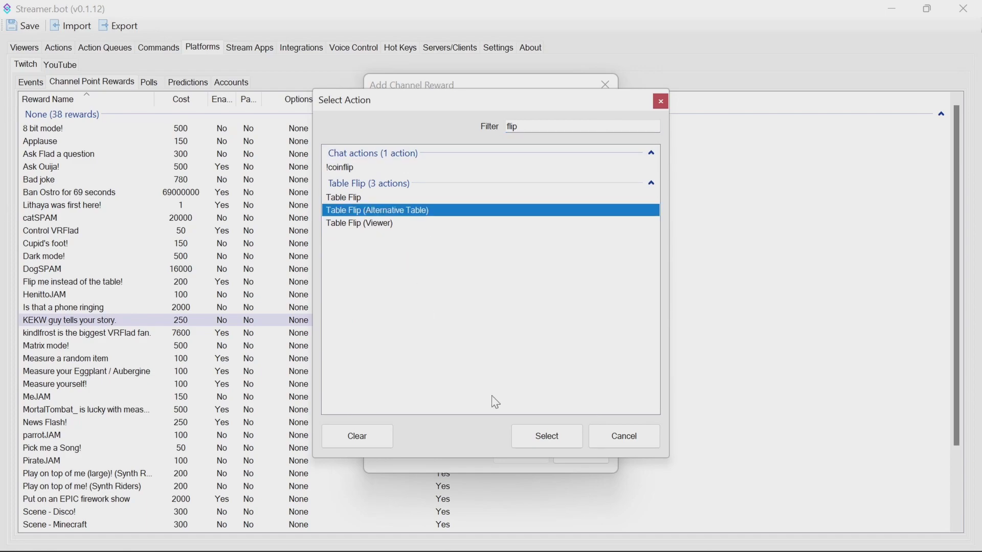
{"action": "left_click", "coordinate": [548, 436]}
{"action": "left_click", "coordinate": [432, 197]}
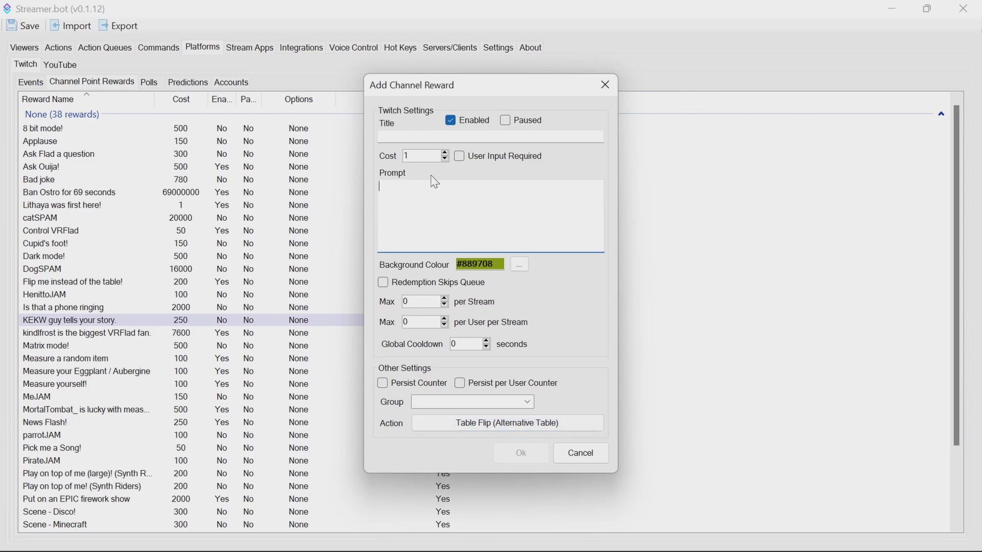
{"action": "left_click", "coordinate": [423, 136]}
{"action": "left_click", "coordinate": [425, 212]}
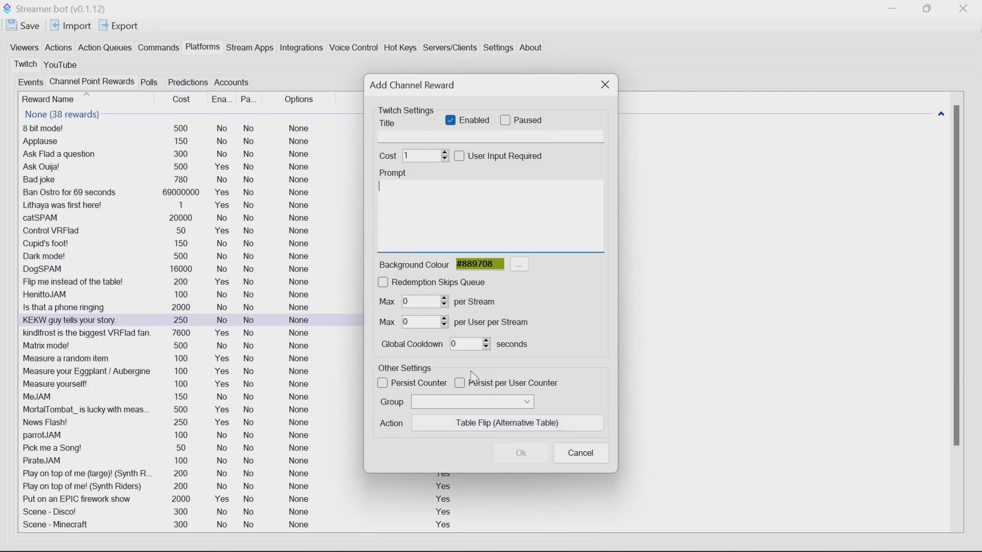
{"action": "left_click", "coordinate": [474, 345]}
{"action": "double_click", "coordinate": [474, 344]}
{"action": "left_click", "coordinate": [577, 453]}
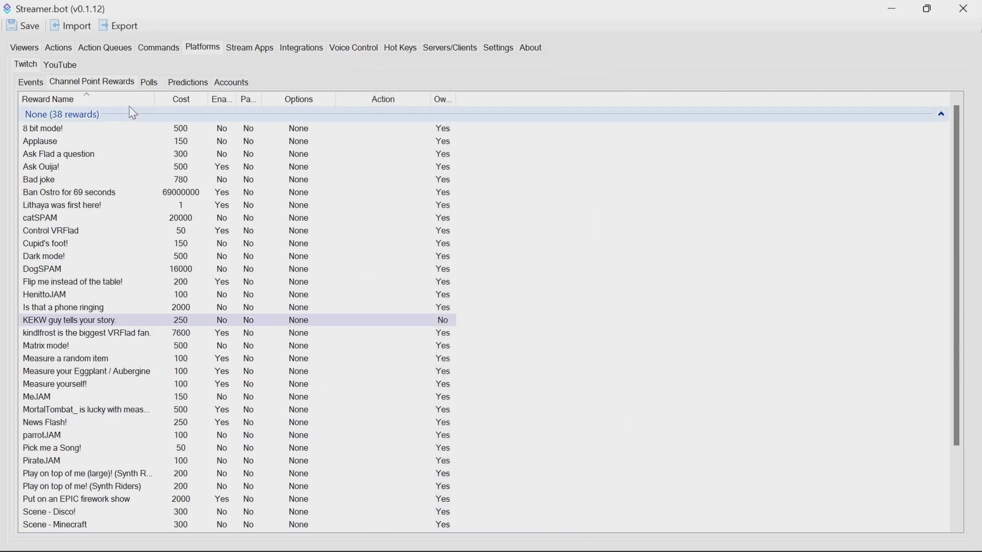
Step: Create a new chat command !tableflip and assign it to the Chat commands group
{"action": "left_click", "coordinate": [141, 47]}
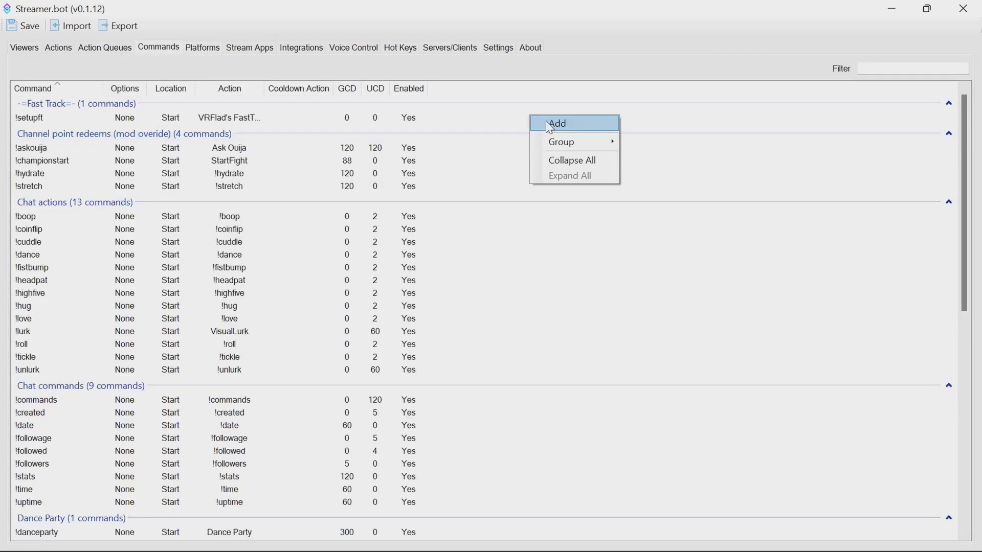
{"action": "left_click", "coordinate": [551, 123]}
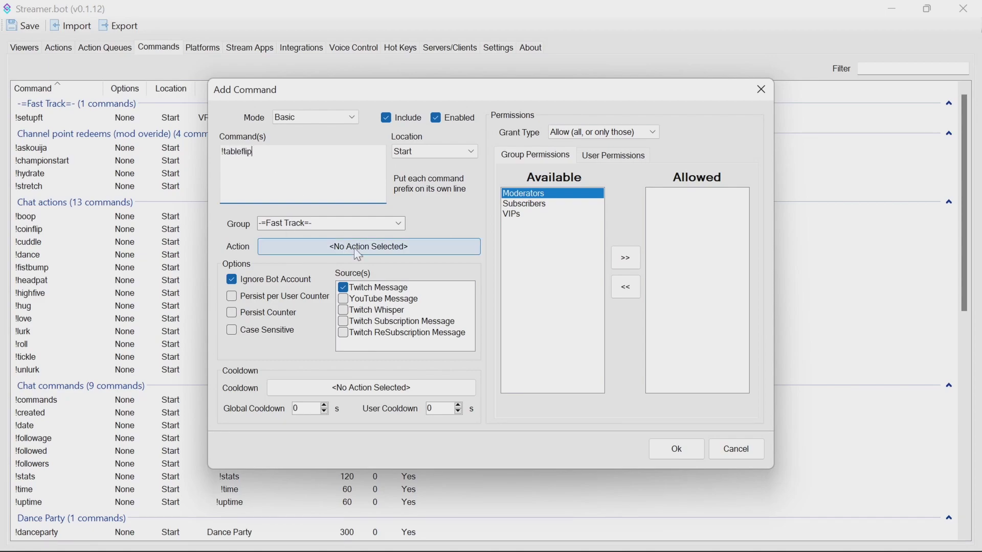
{"action": "left_click", "coordinate": [398, 224]}
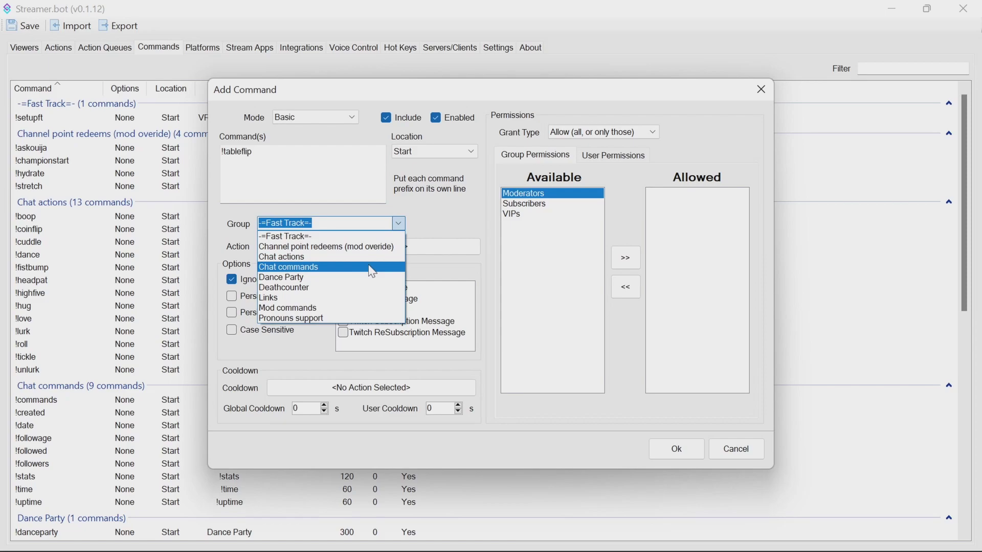
{"action": "left_click", "coordinate": [376, 268]}
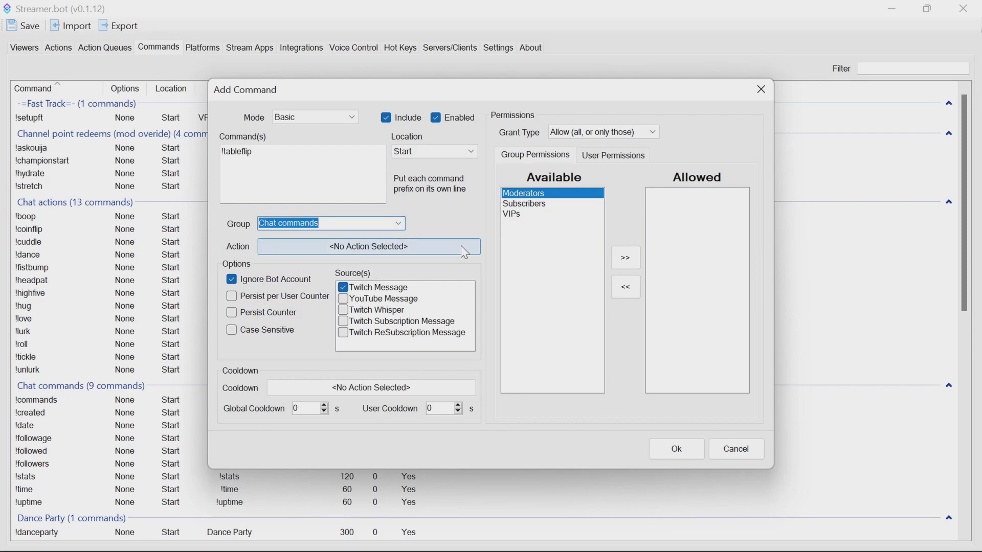
Step: Link the !tableflip command to the Table Flip action and allow it only for Moderators, accepting the command
{"action": "left_click", "coordinate": [462, 246]}
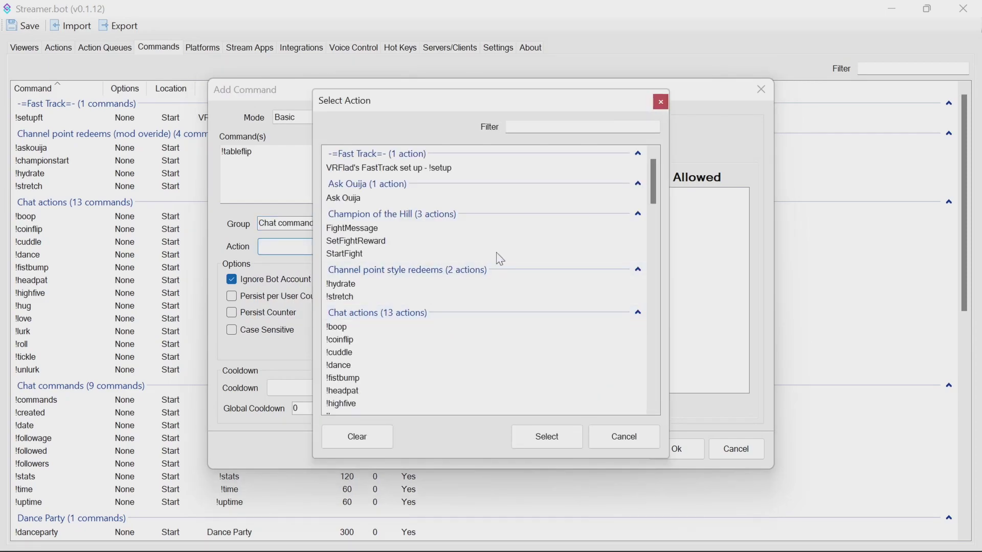
{"action": "left_click", "coordinate": [579, 124]}
{"action": "type", "text": "f"}
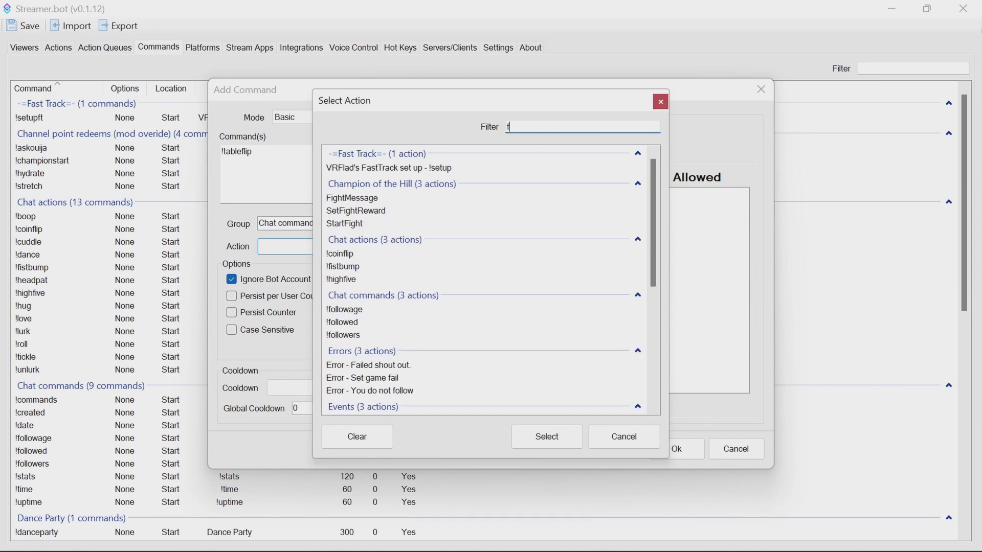
{"action": "type", "text": "lip"}
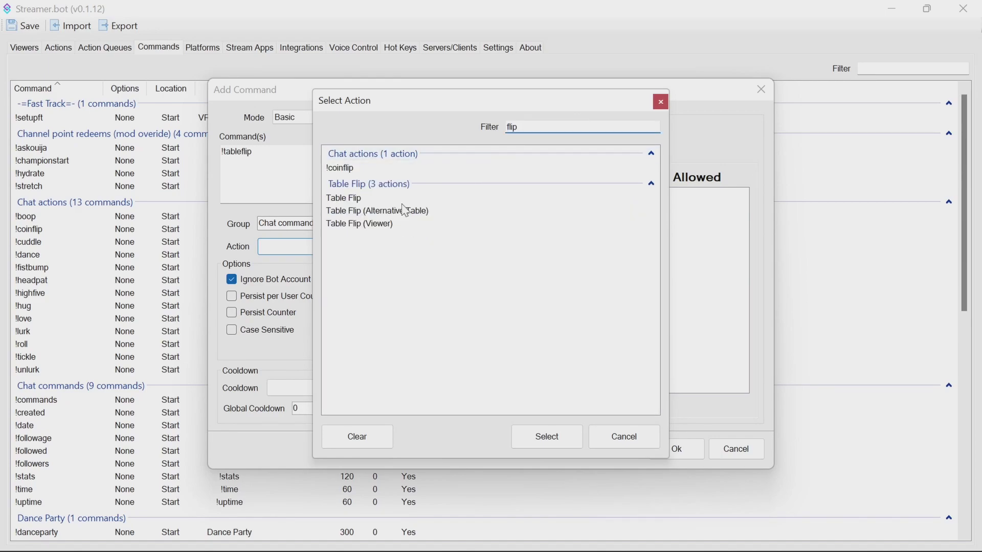
{"action": "left_click", "coordinate": [358, 199]}
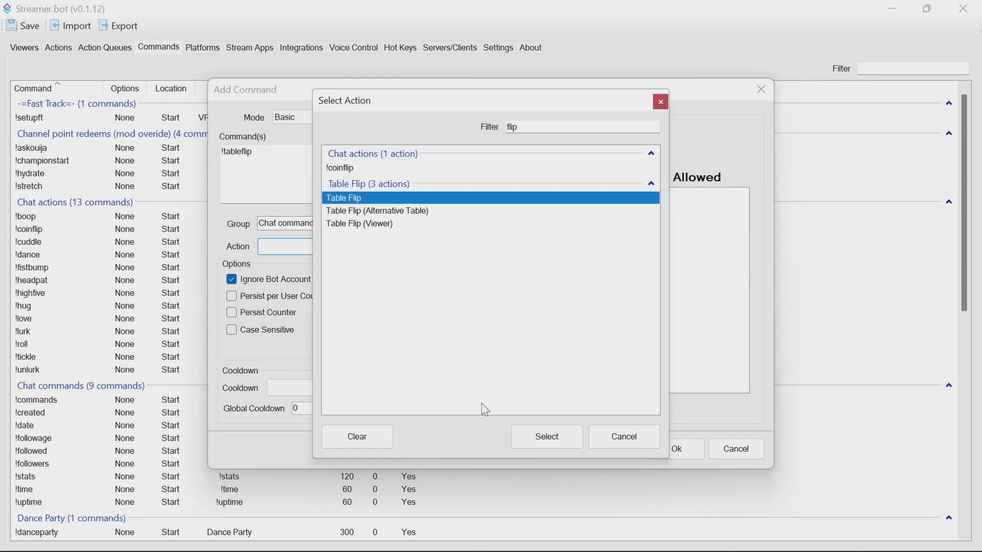
{"action": "left_click", "coordinate": [556, 435]}
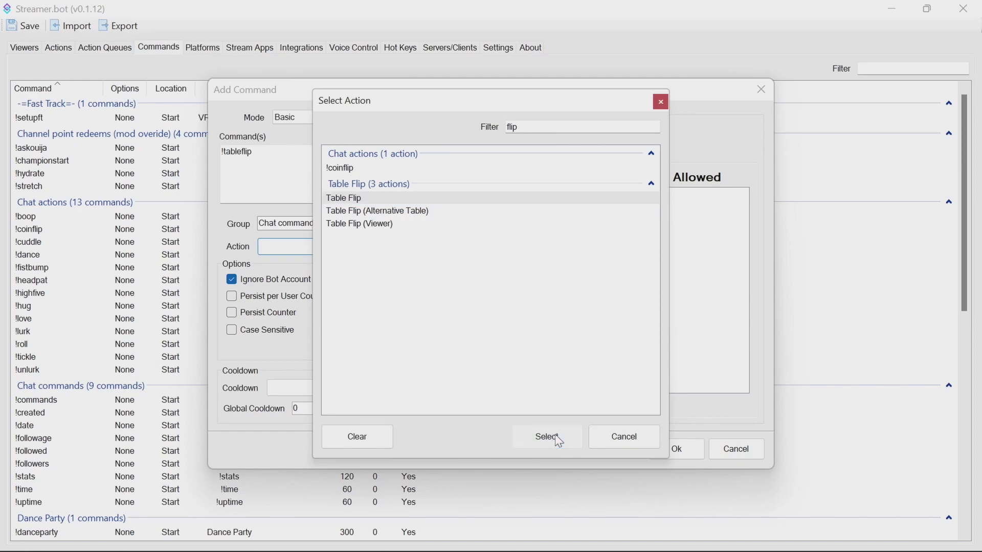
{"action": "left_click", "coordinate": [629, 261]}
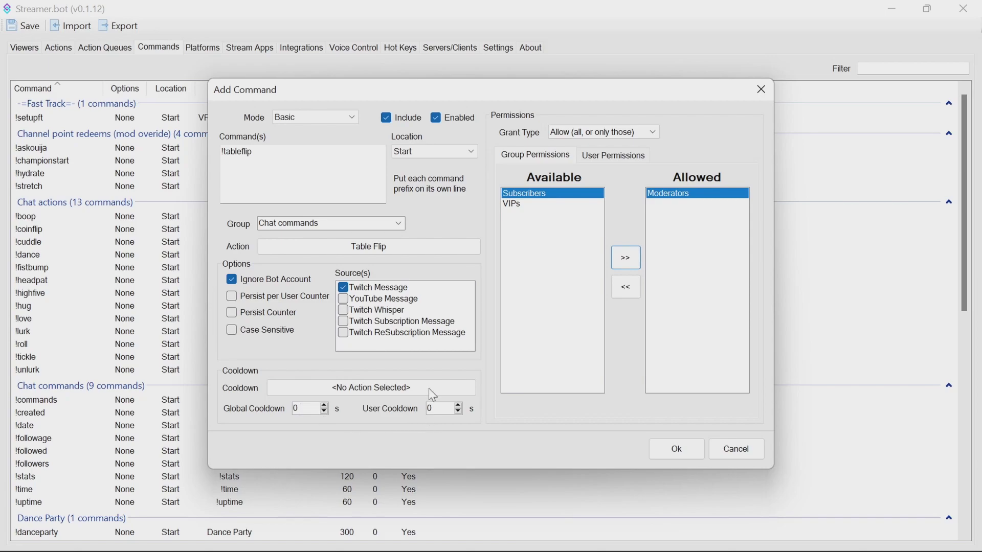
{"action": "left_click", "coordinate": [677, 450]}
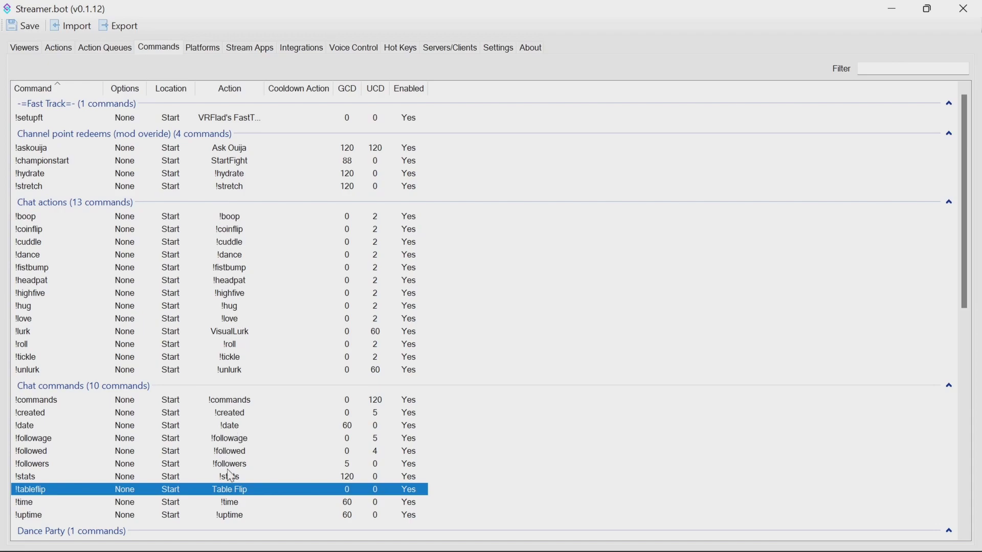
Step: Start another command !flipme in the Chat commands group with a user cooldown of 6000 seconds
{"action": "right_click", "coordinate": [235, 490]}
{"action": "left_click", "coordinate": [289, 358]}
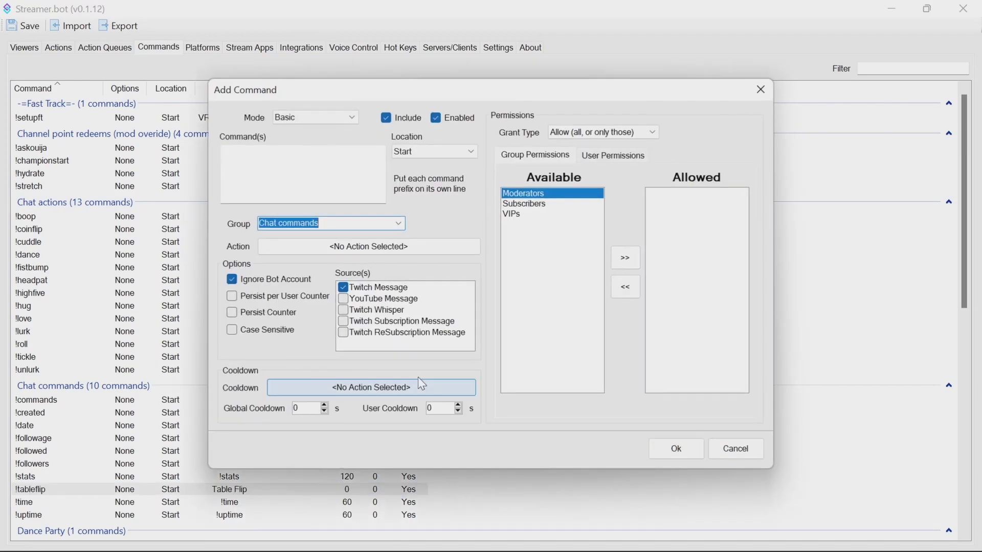
{"action": "left_click", "coordinate": [273, 171]}
{"action": "type", "text": "!flipme"}
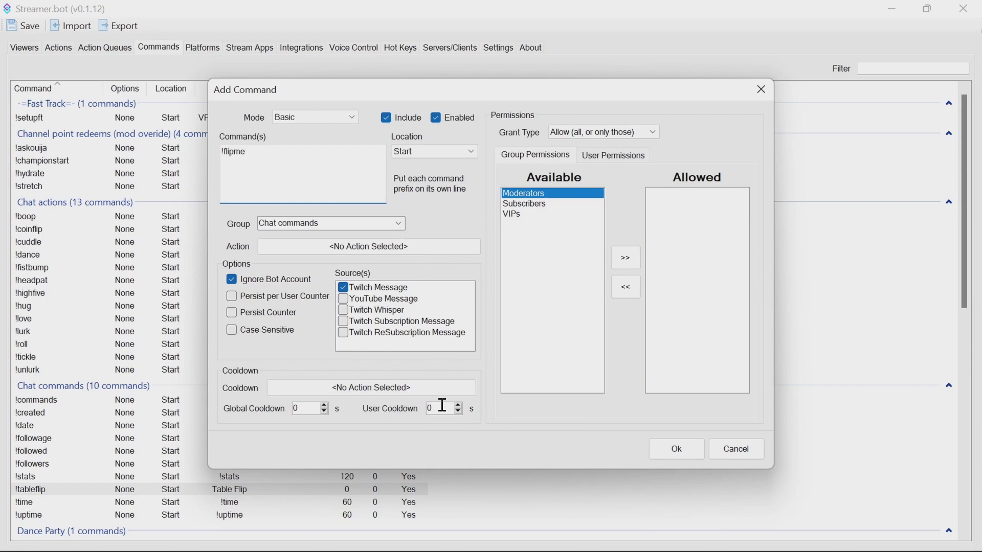
{"action": "left_click_drag", "start_coordinate": [439, 408], "coordinate": [406, 412]}
{"action": "type", "text": "6000"}
Step: Assign the Table Flip (Viewer) action to the !flipme command and accept the command
{"action": "left_click", "coordinate": [416, 245]}
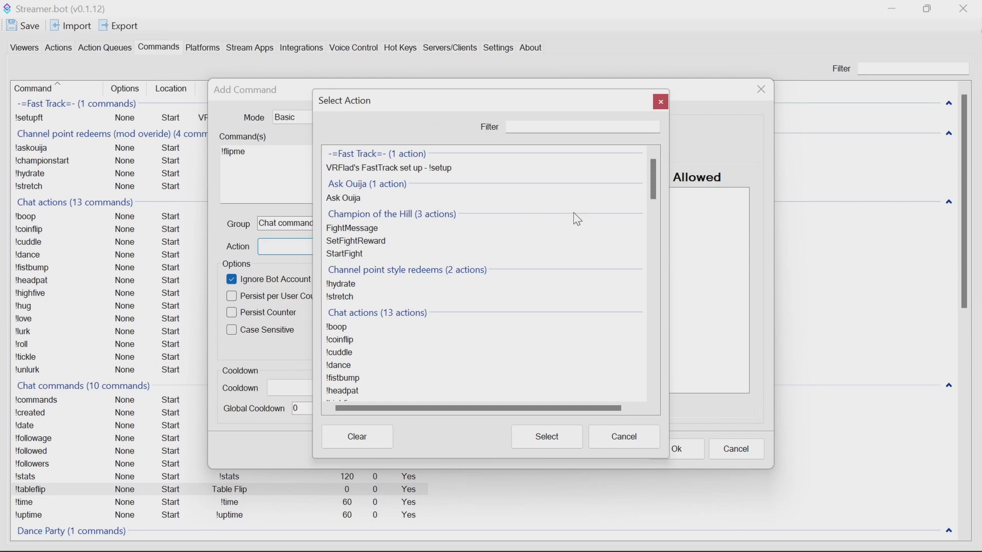
{"action": "left_click", "coordinate": [574, 126]}
{"action": "type", "text": "view"}
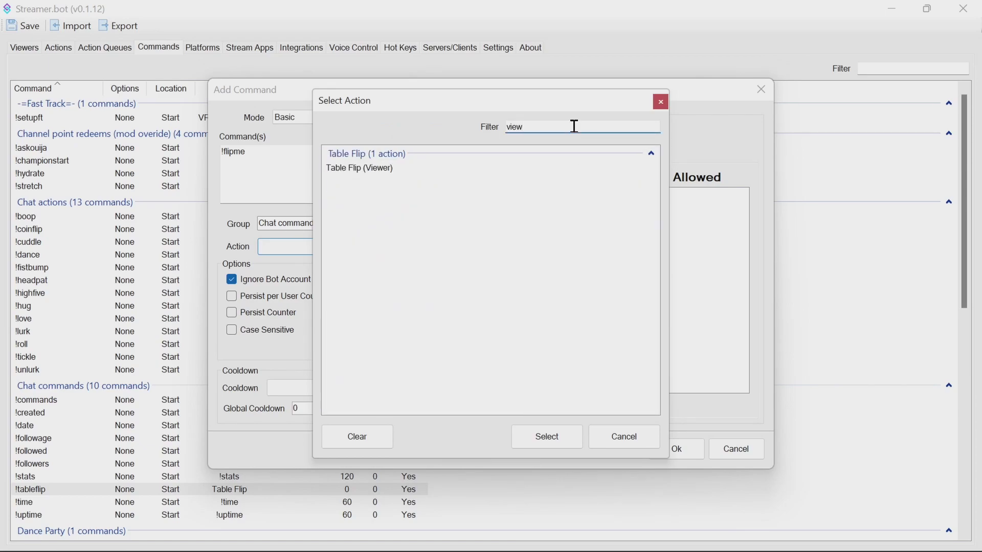
{"action": "left_click", "coordinate": [377, 170]}
{"action": "left_click", "coordinate": [548, 443]}
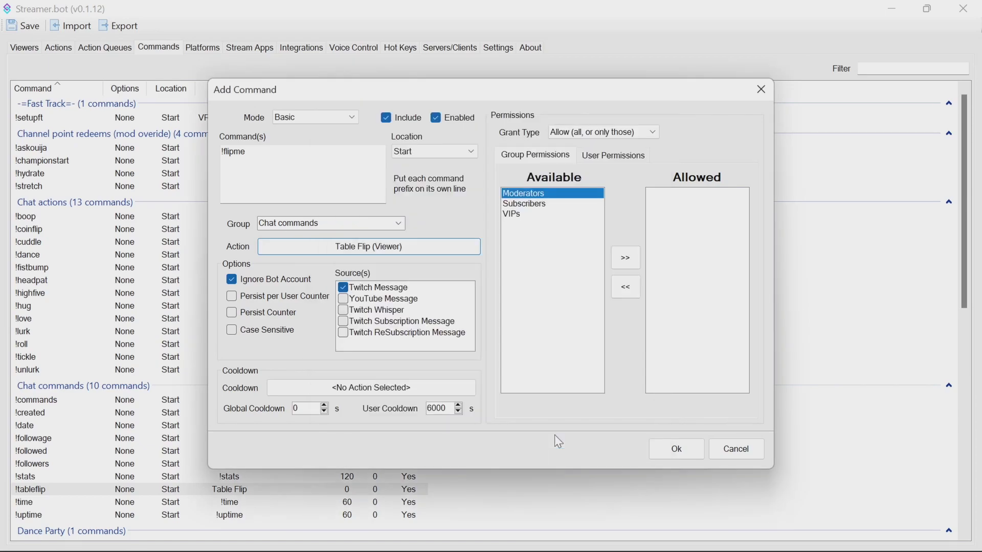
{"action": "left_click", "coordinate": [665, 447]}
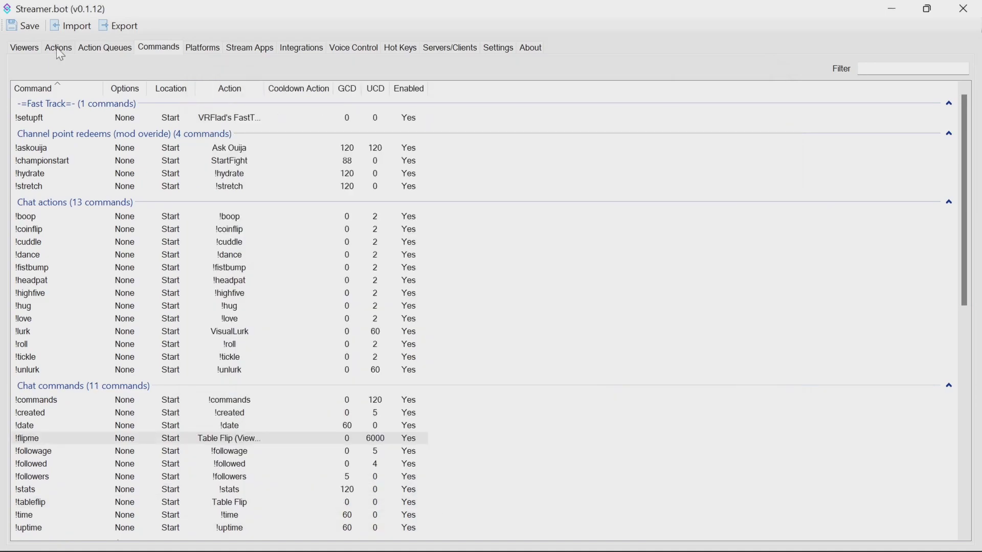
Step: In the Table Flip action, point the first browser source URL sub-action to scene VRFlad Fast Track Alerts and source Table Flip
{"action": "left_click", "coordinate": [59, 49]}
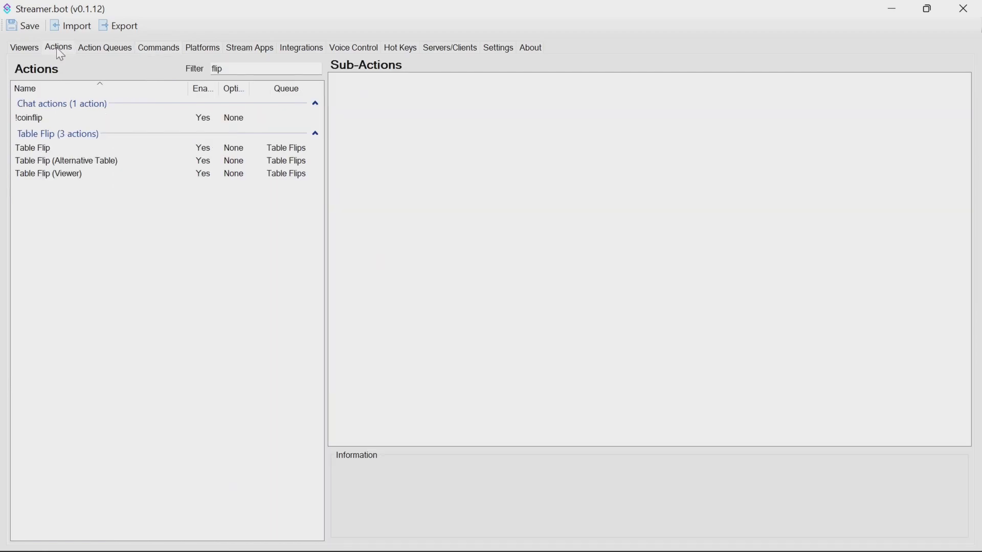
{"action": "left_click", "coordinate": [90, 148]}
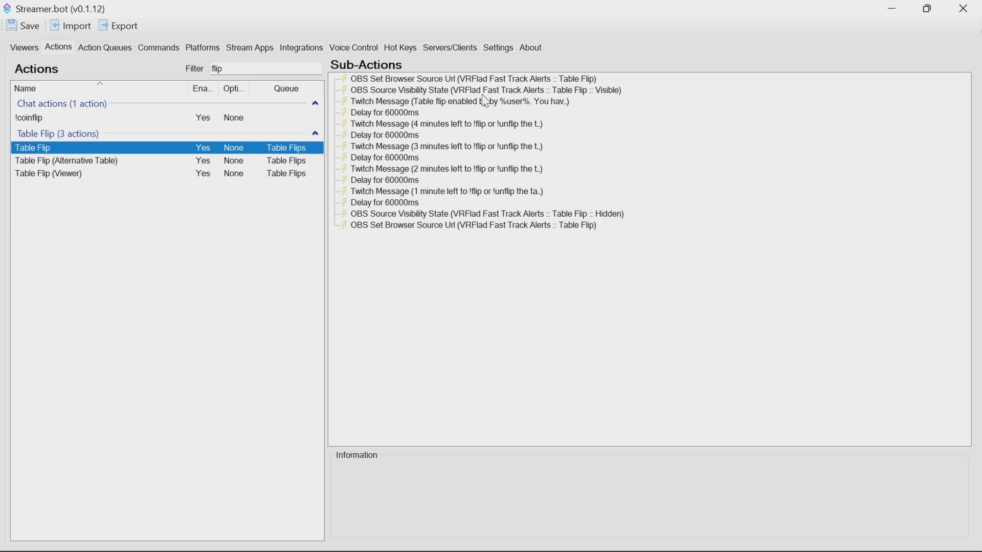
{"action": "left_click", "coordinate": [541, 80]}
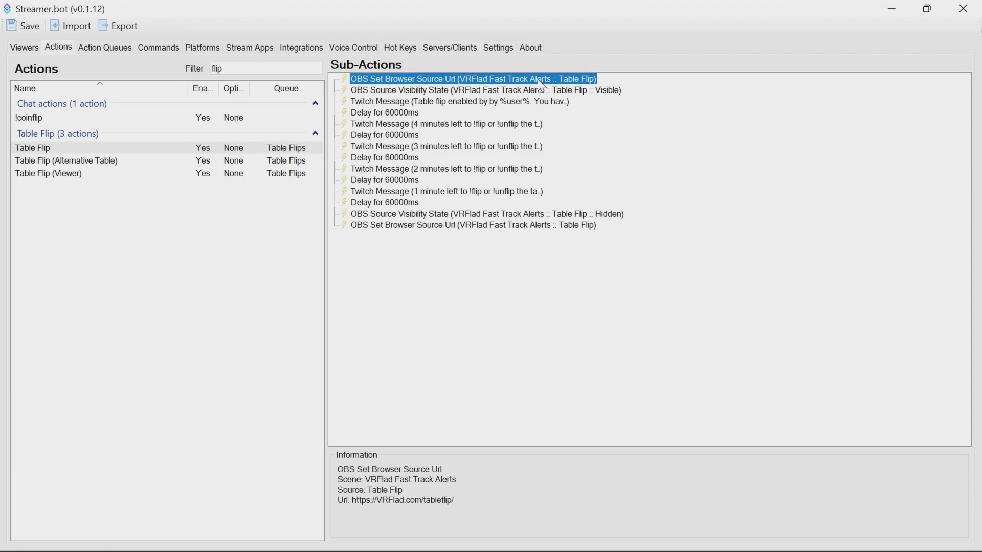
{"action": "double_click", "coordinate": [542, 82]}
{"action": "left_click", "coordinate": [595, 234]}
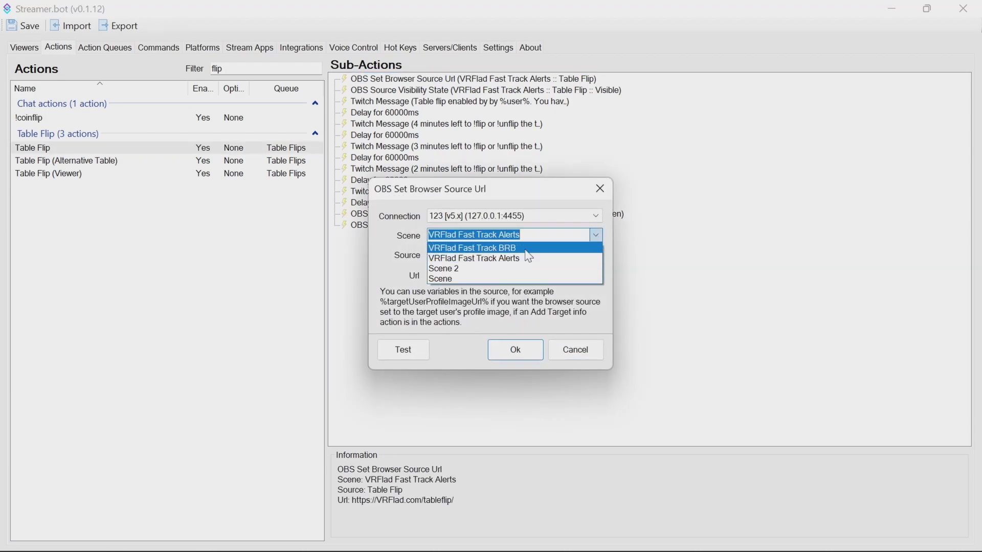
{"action": "left_click", "coordinate": [486, 260]}
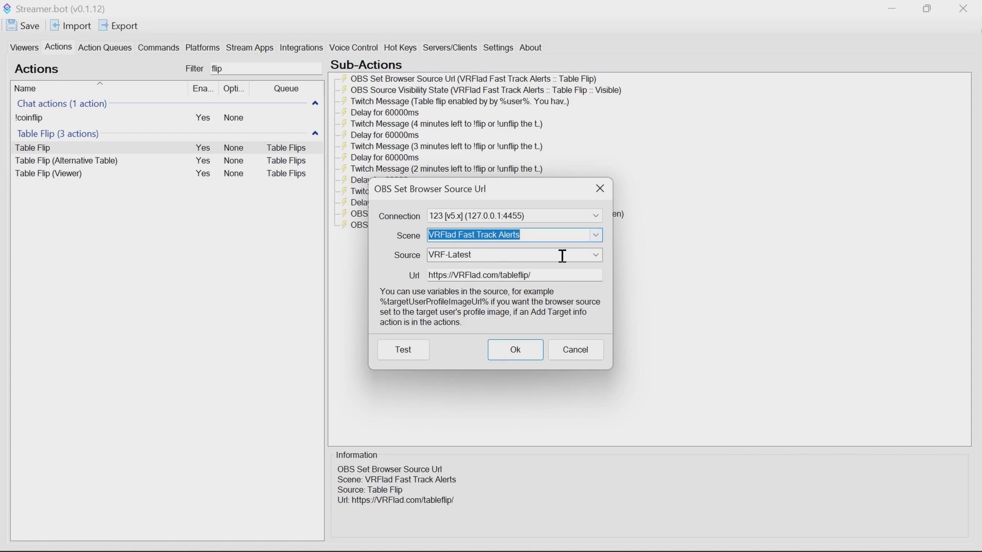
{"action": "left_click", "coordinate": [595, 256]}
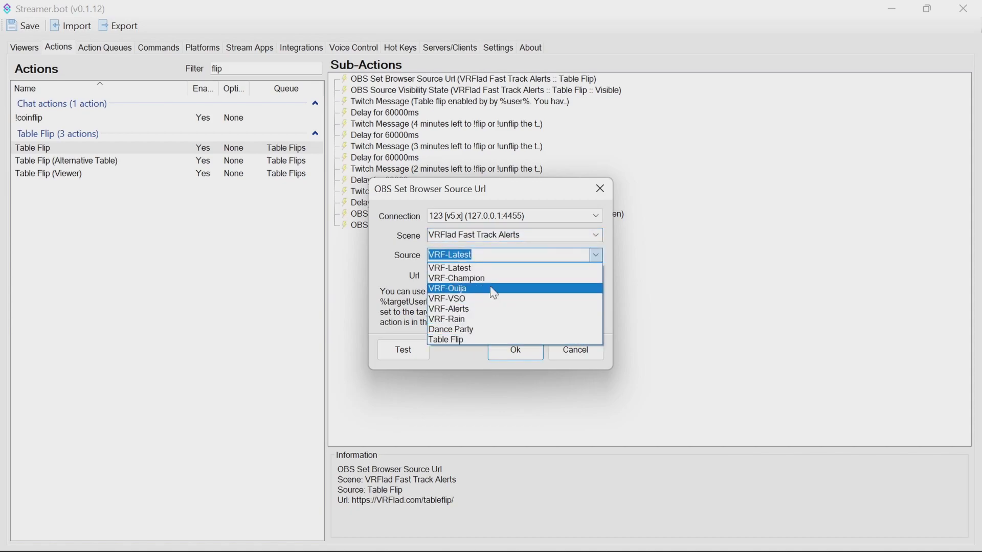
{"action": "left_click", "coordinate": [467, 339]}
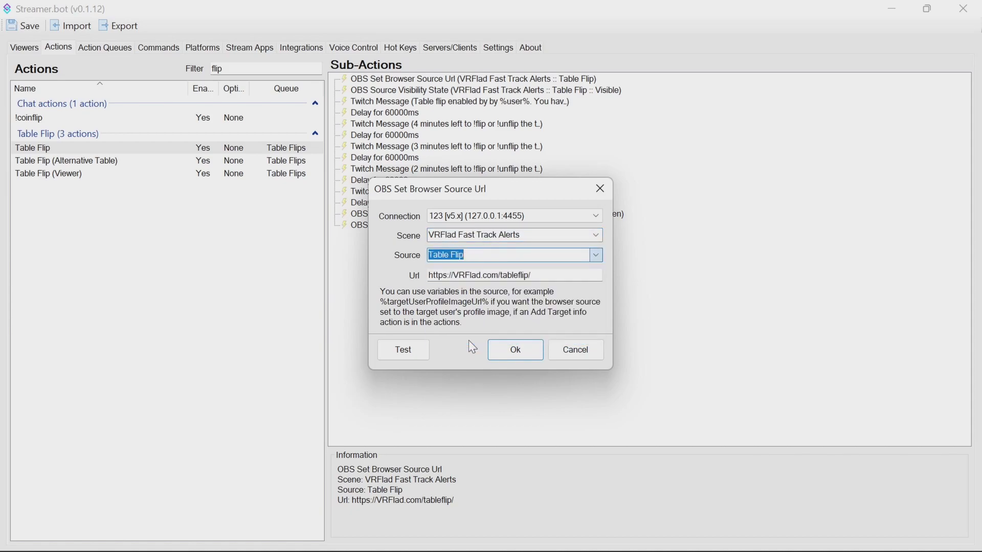
{"action": "left_click", "coordinate": [516, 355]}
Step: Point Table Flip's Visible source visibility sub-action to scene VRFlad Fast Track Alerts and source Table Flip
{"action": "double_click", "coordinate": [557, 90]}
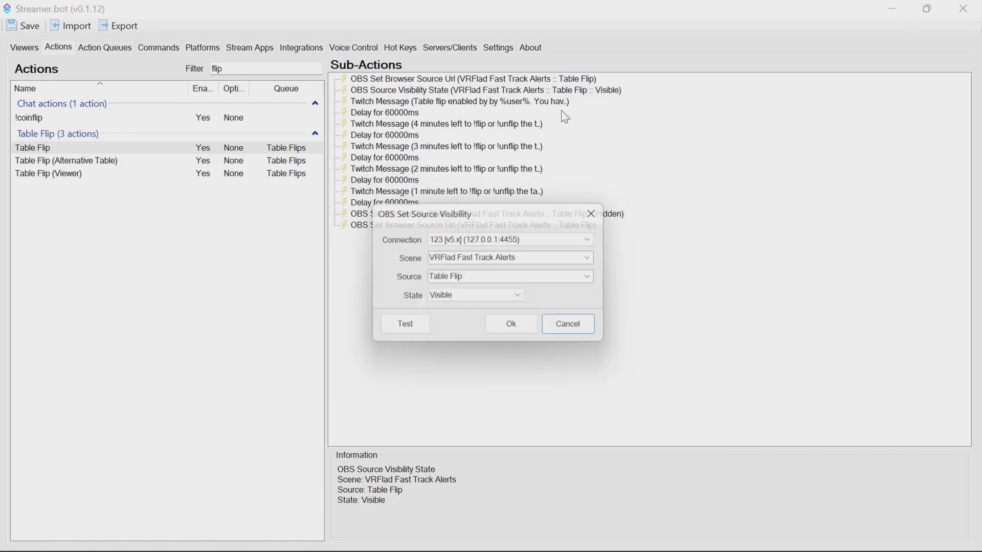
{"action": "left_click", "coordinate": [597, 259]}
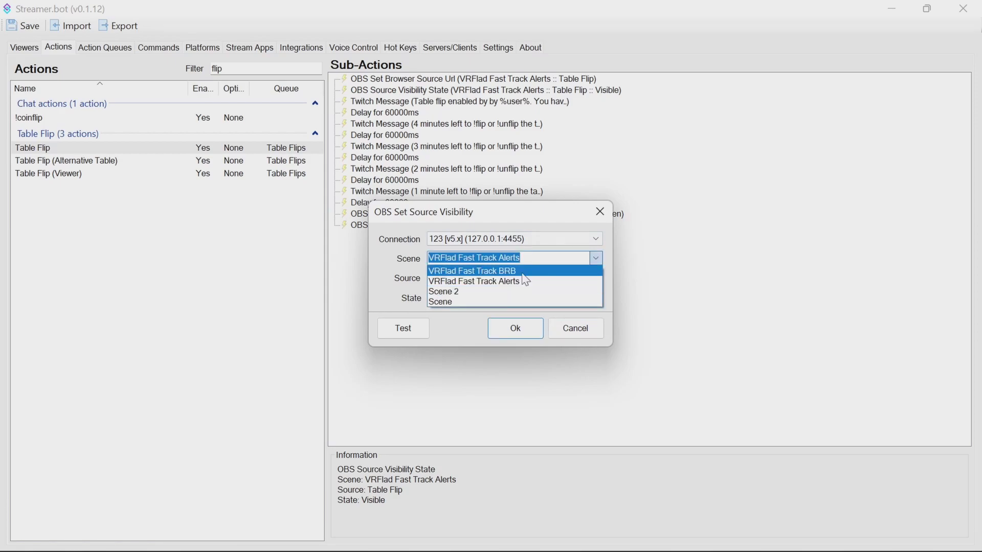
{"action": "left_click", "coordinate": [537, 276]}
{"action": "left_click", "coordinate": [594, 278]}
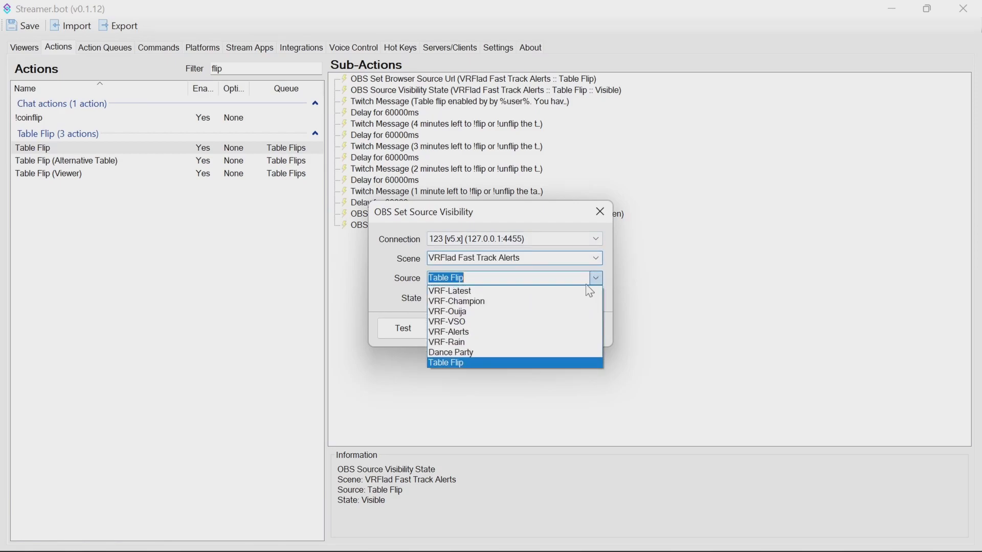
{"action": "left_click", "coordinate": [480, 360]}
{"action": "left_click", "coordinate": [516, 329]}
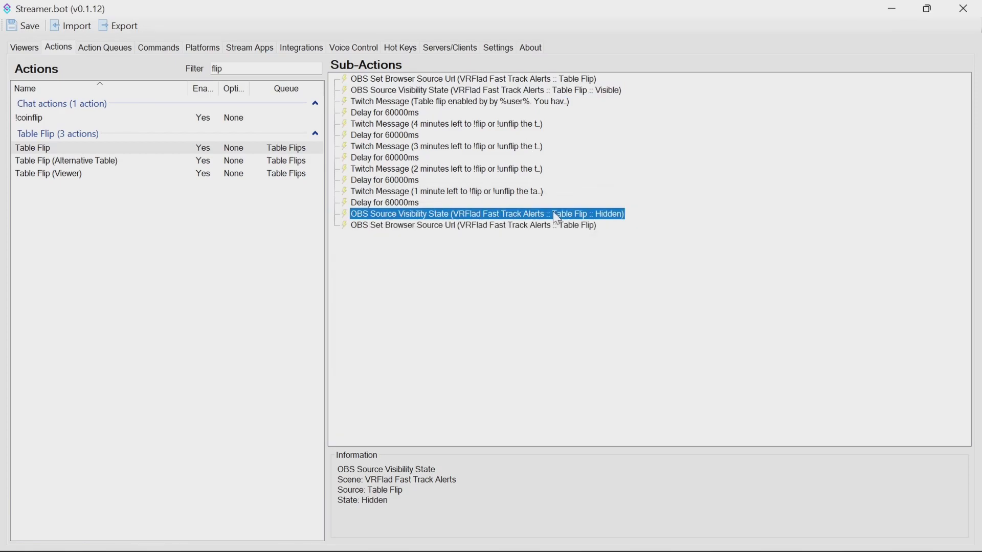
Step: Point Table Flip's Hidden source visibility sub-action to scene VRFlad Fast Track Alerts and source Table Flip
{"action": "double_click", "coordinate": [461, 214]}
{"action": "left_click", "coordinate": [590, 258]}
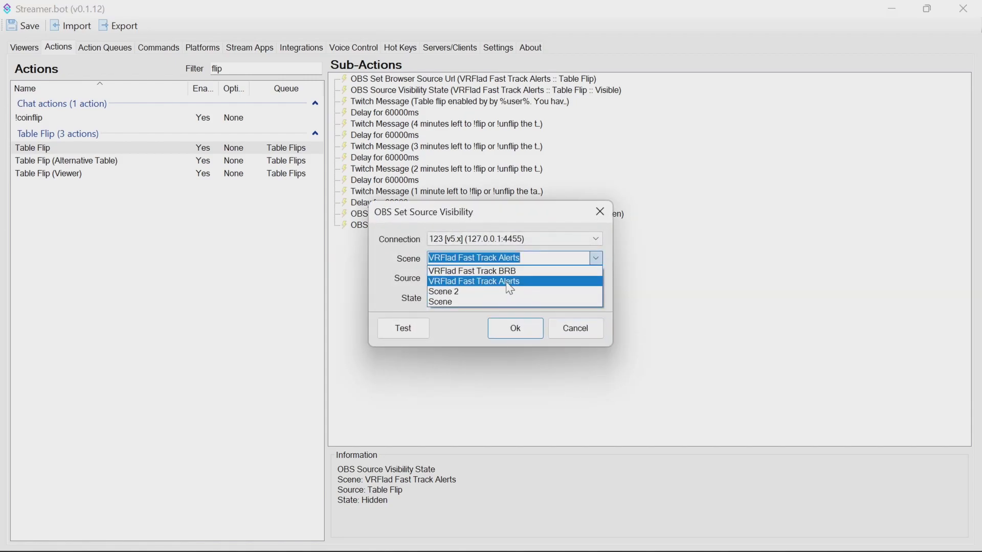
{"action": "left_click", "coordinate": [528, 279]}
{"action": "left_click", "coordinate": [580, 278]}
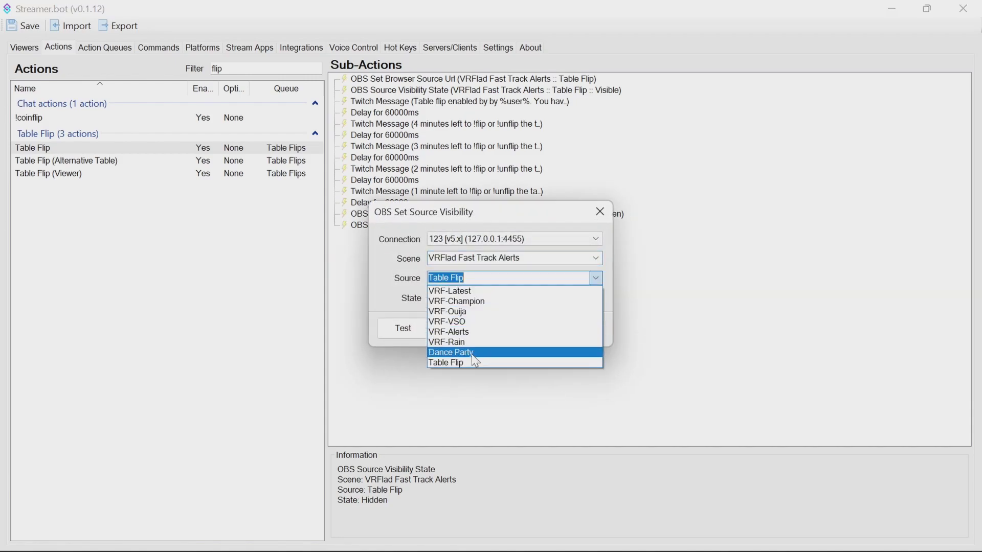
{"action": "left_click", "coordinate": [473, 360]}
{"action": "left_click", "coordinate": [516, 330]}
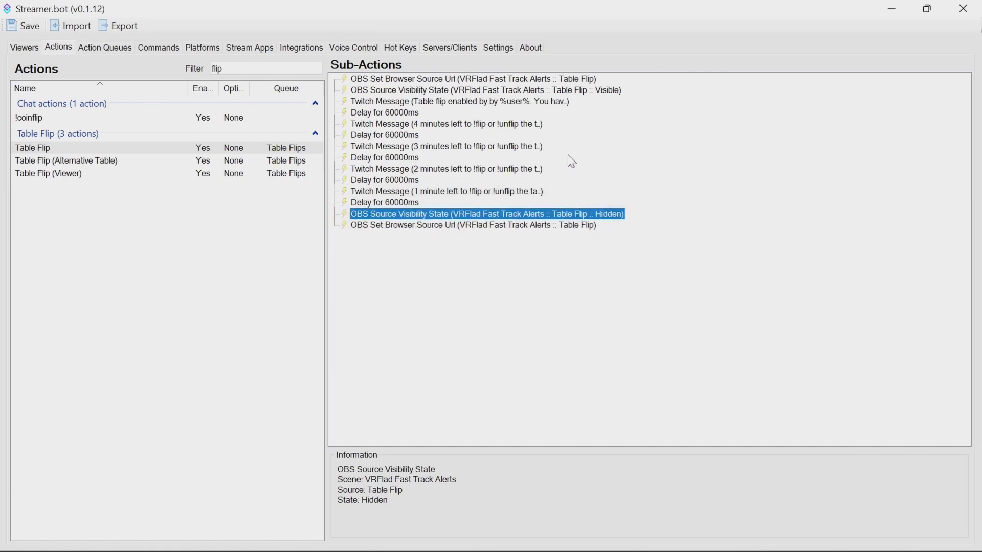
Step: Point the closing about:blank browser source URL sub-action of Table Flip to scene VRFlad Fast Track Alerts and source Table Flip
{"action": "double_click", "coordinate": [577, 227]}
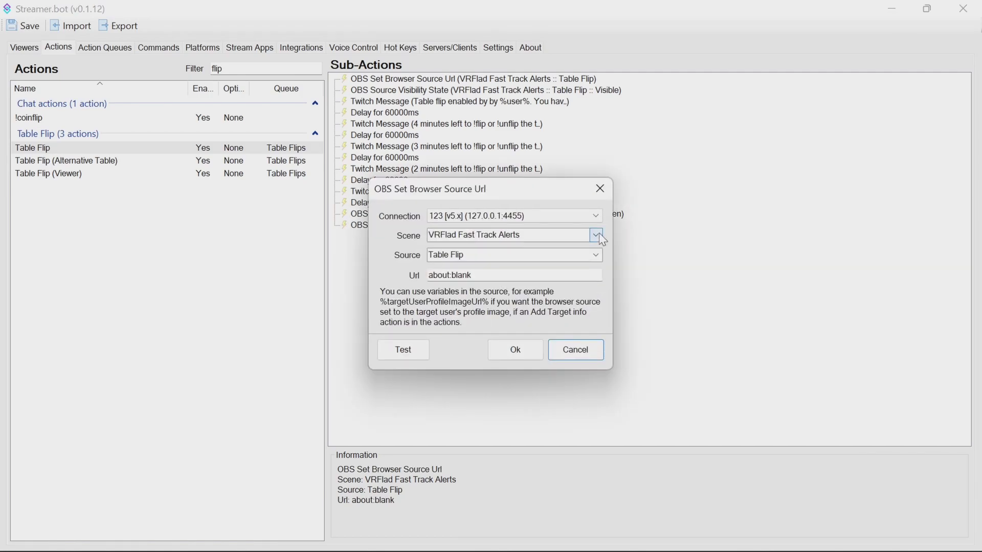
{"action": "left_click", "coordinate": [596, 235]}
{"action": "left_click", "coordinate": [502, 260]}
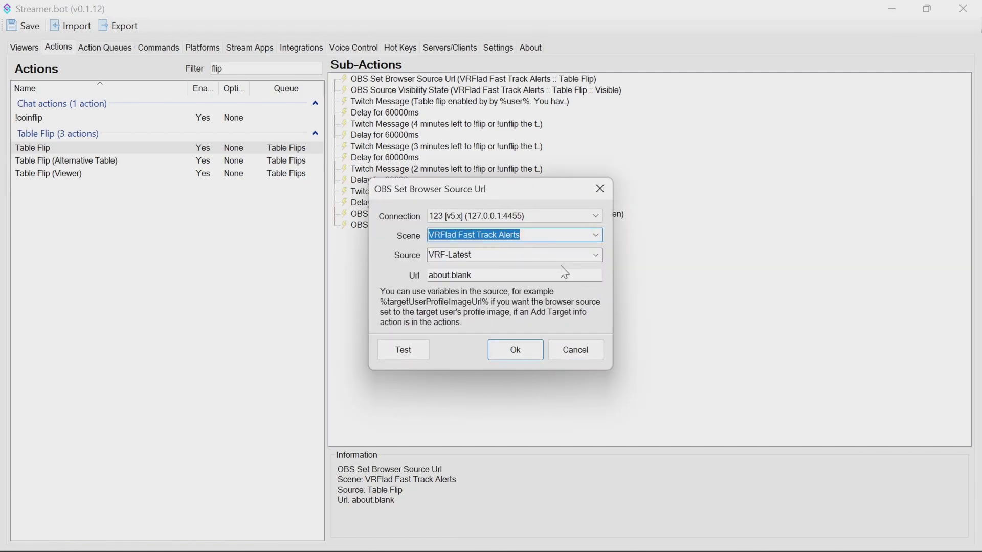
{"action": "left_click", "coordinate": [597, 254]}
{"action": "left_click", "coordinate": [482, 339]}
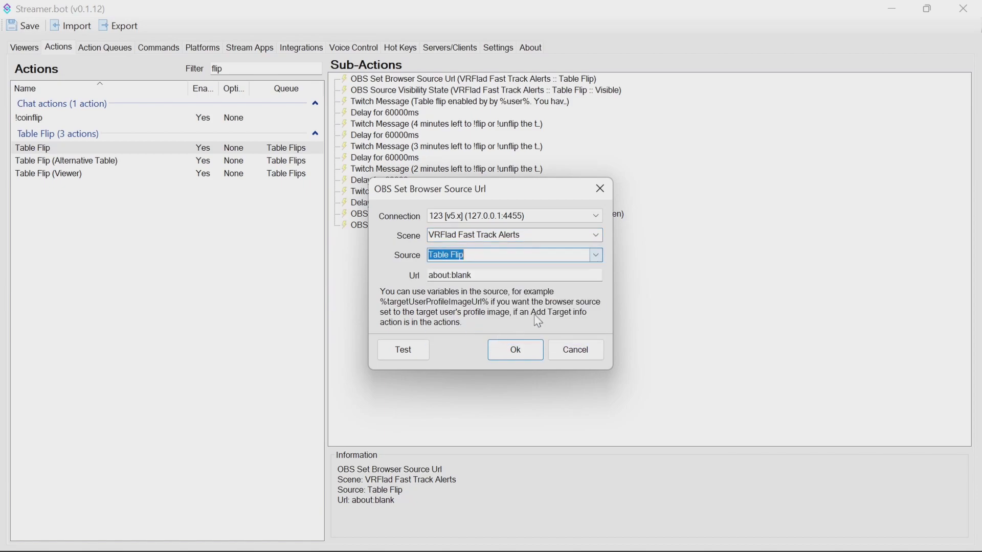
{"action": "left_click", "coordinate": [524, 352]}
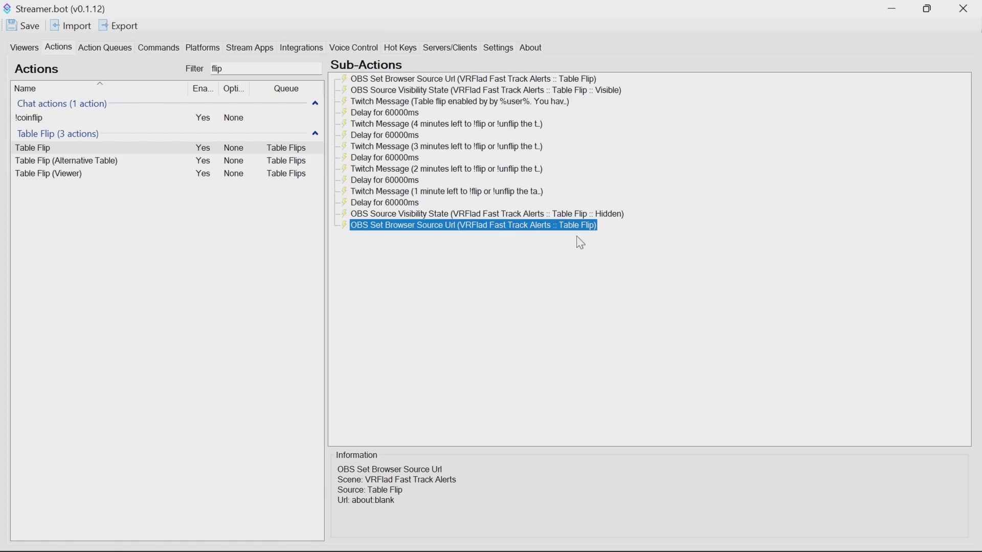
Step: In the Table Flip (Viewer) action, point the first browser source URL sub-action to scene VRFlad Fast Track Alerts and source Table Flip
{"action": "left_click", "coordinate": [84, 162]}
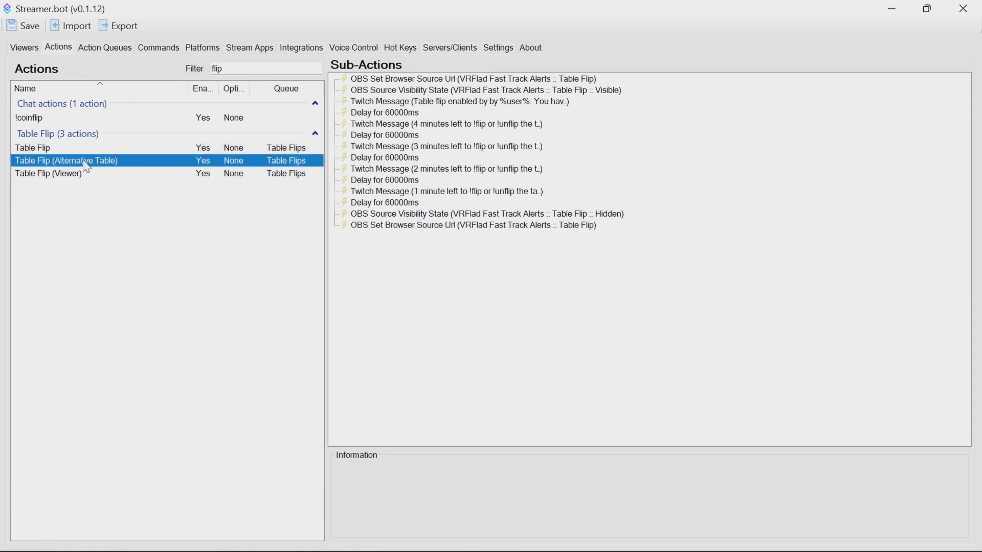
{"action": "left_click", "coordinate": [63, 174]}
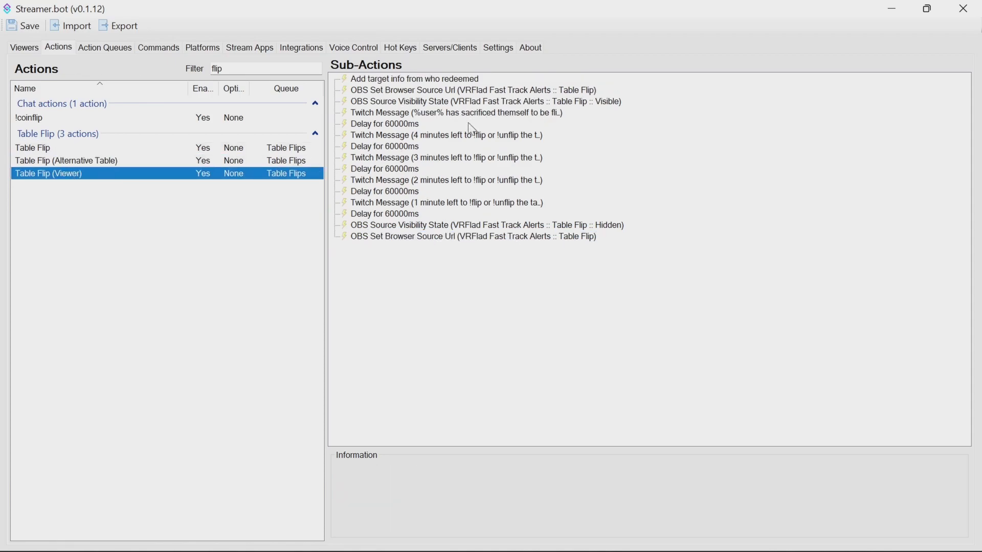
{"action": "double_click", "coordinate": [551, 90]}
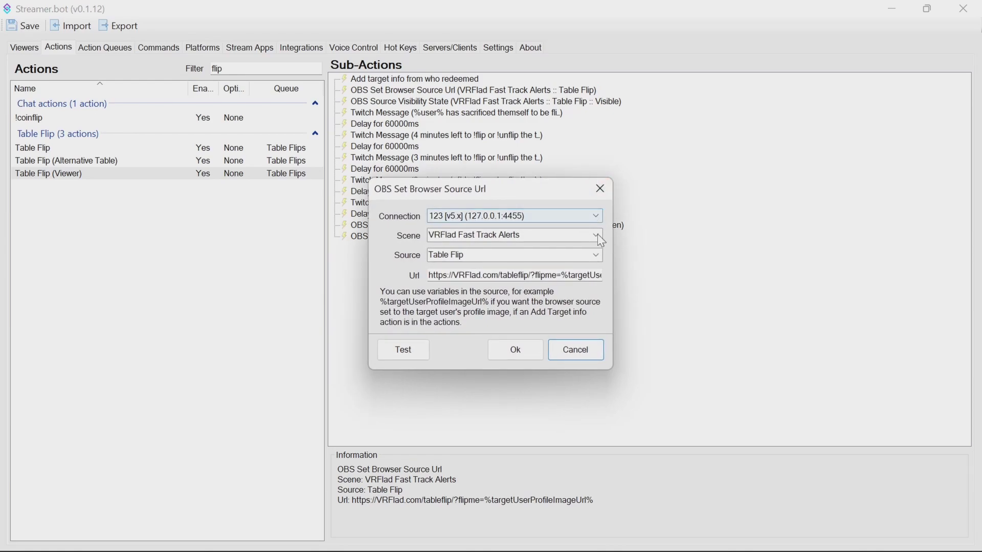
{"action": "left_click", "coordinate": [597, 235]}
{"action": "left_click", "coordinate": [584, 248]}
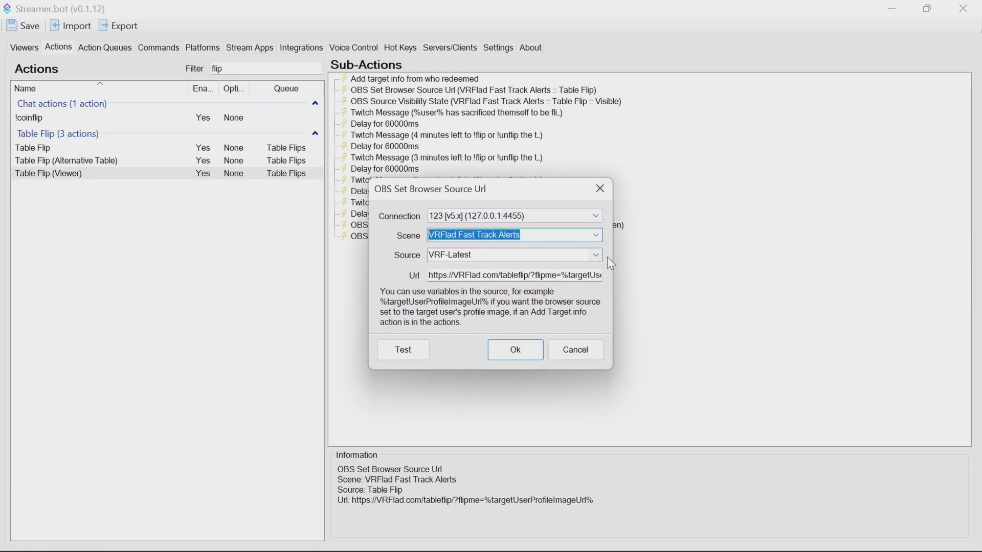
{"action": "left_click", "coordinate": [596, 255]}
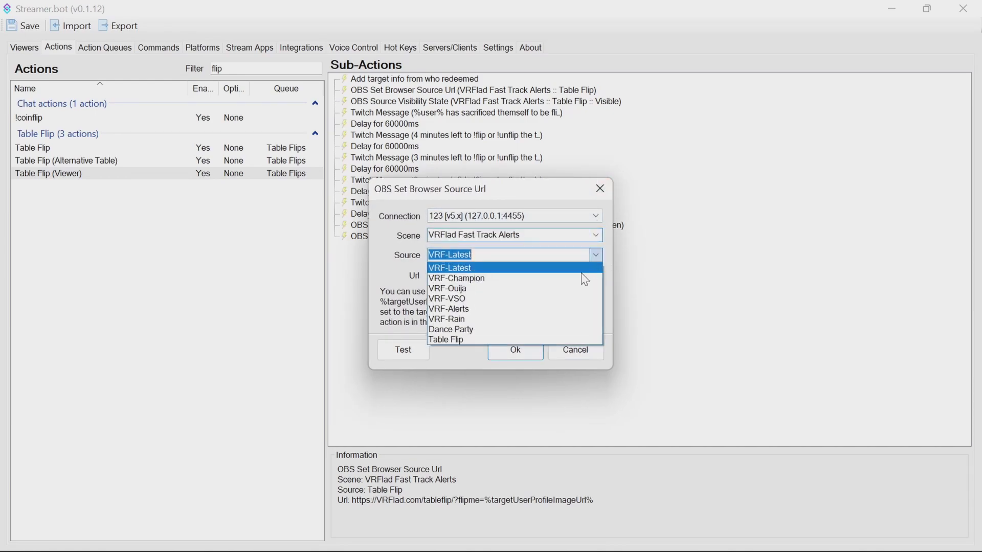
{"action": "left_click", "coordinate": [488, 340]}
{"action": "left_click", "coordinate": [524, 352]}
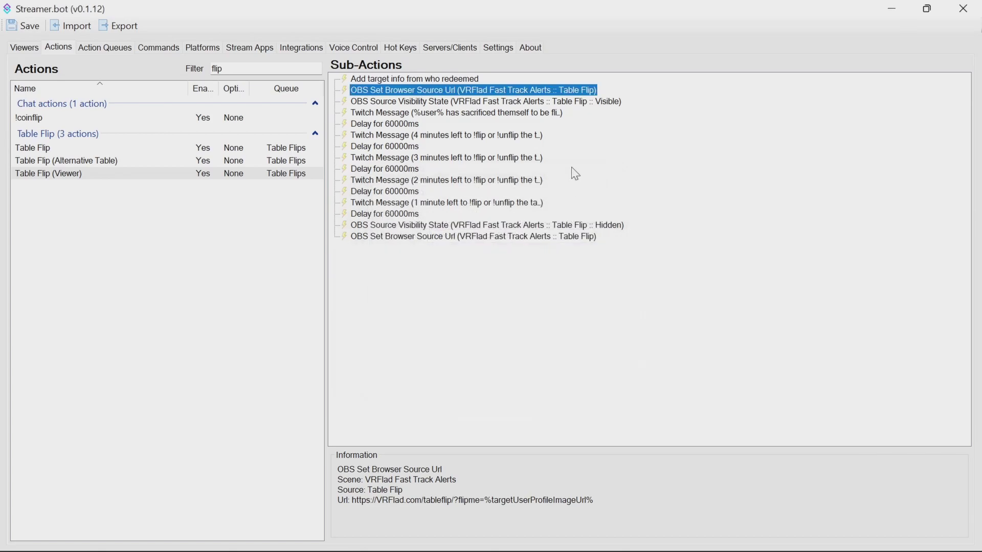
Step: Point Table Flip (Viewer)'s Visible source visibility sub-action to scene VRFlad Fast Track Alerts and source Table Flip
{"action": "double_click", "coordinate": [591, 103]}
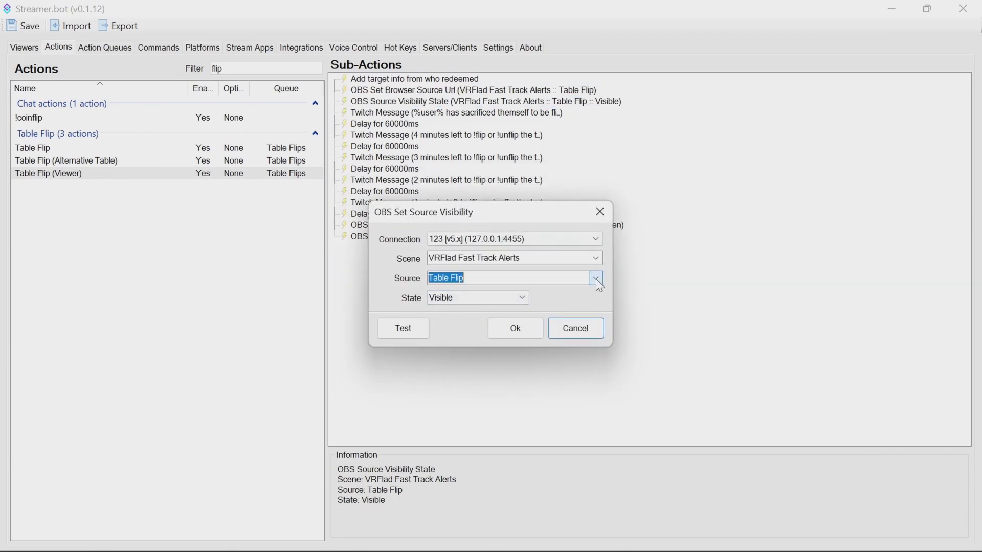
{"action": "left_click", "coordinate": [597, 278]}
{"action": "left_click", "coordinate": [490, 358]}
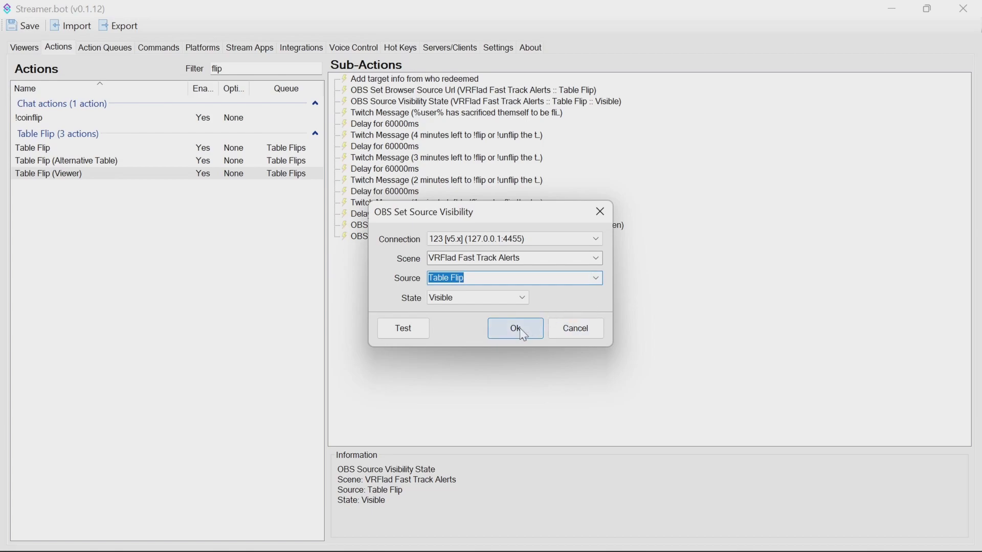
{"action": "left_click", "coordinate": [596, 258]}
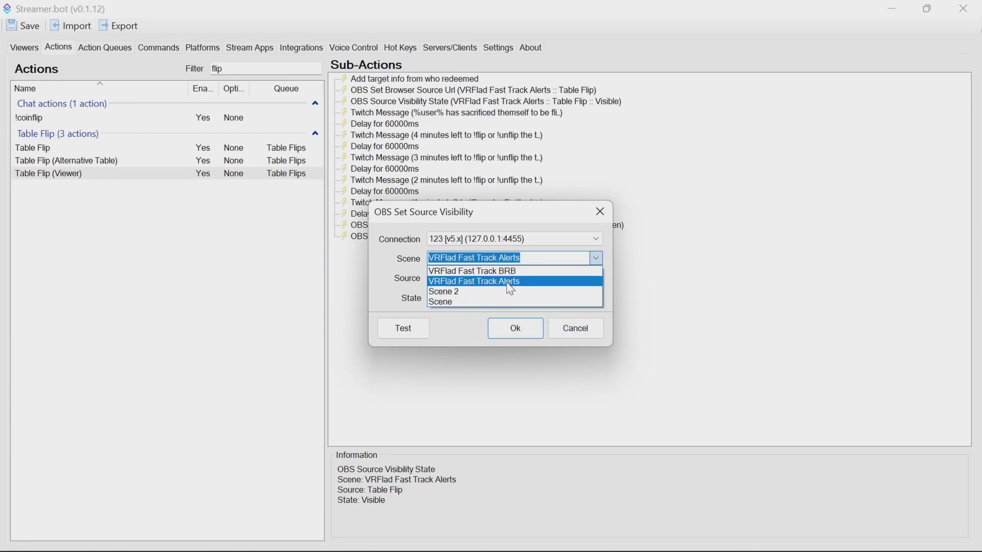
{"action": "left_click", "coordinate": [476, 282]}
{"action": "left_click", "coordinate": [506, 330]}
Step: Point Table Flip (Viewer)'s Hidden source visibility sub-action to scene VRFlad Fast Track Alerts and source Table Flip
{"action": "left_click", "coordinate": [590, 214]}
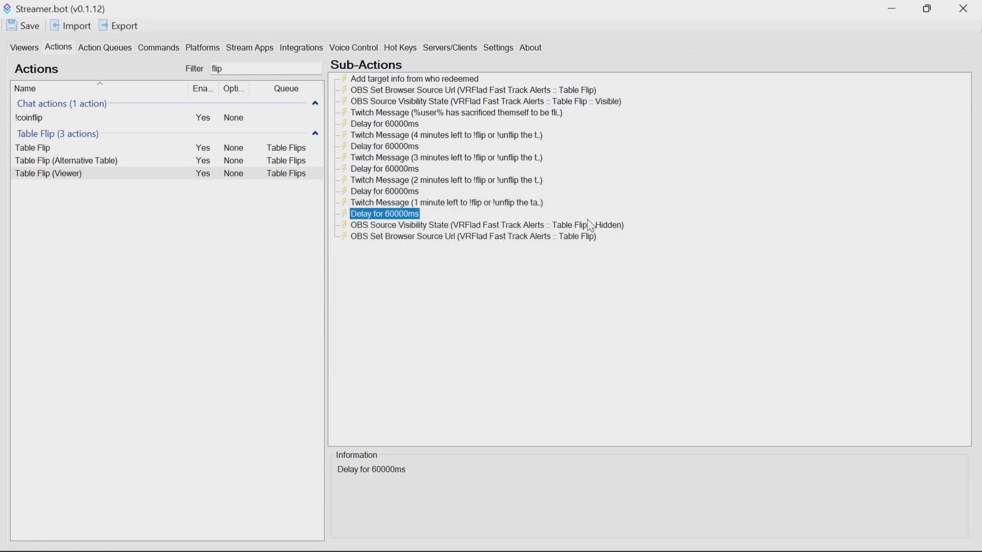
{"action": "double_click", "coordinate": [588, 225]}
{"action": "left_click", "coordinate": [596, 258]}
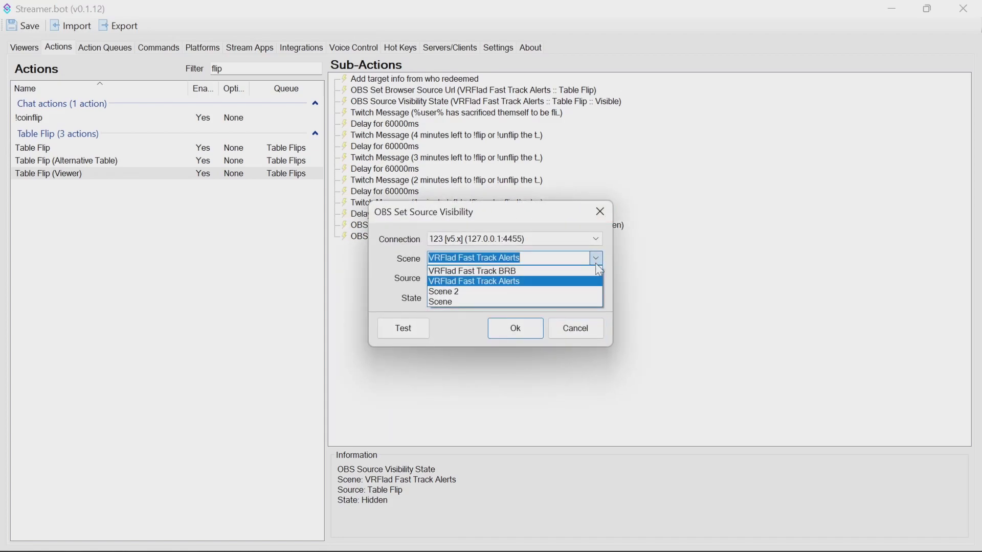
{"action": "left_click", "coordinate": [552, 282]}
{"action": "left_click", "coordinate": [596, 277]}
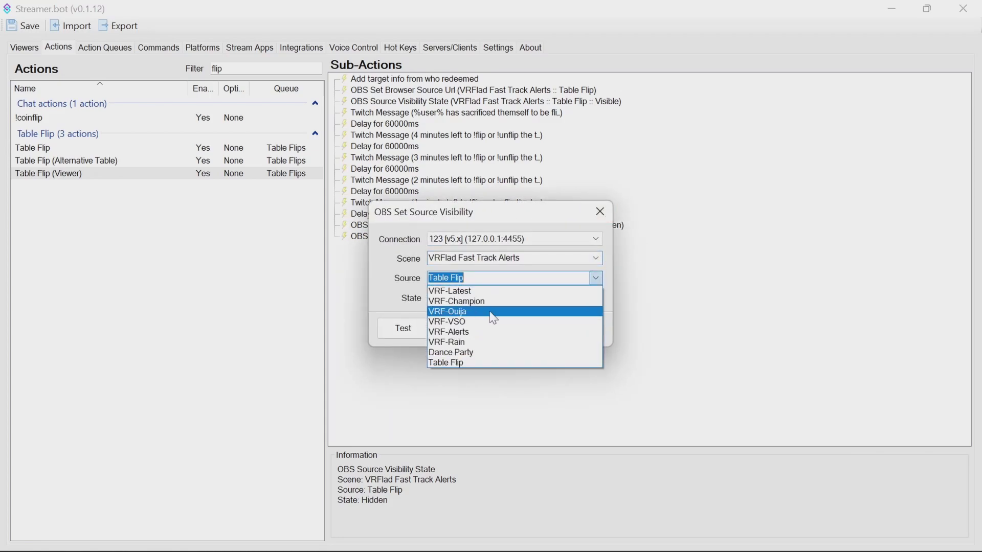
{"action": "left_click", "coordinate": [487, 277]}
{"action": "left_click", "coordinate": [522, 330]}
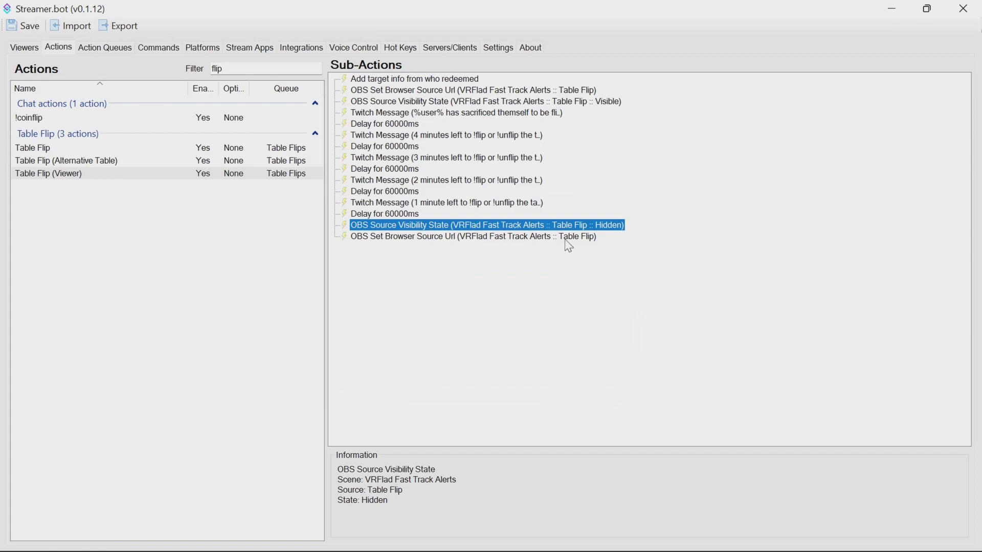
Step: Point the closing about:blank browser source URL sub-action of Table Flip (Viewer) to scene VRFlad Fast Track Alerts and source Table Flip
{"action": "double_click", "coordinate": [565, 237]}
{"action": "left_click", "coordinate": [596, 235]}
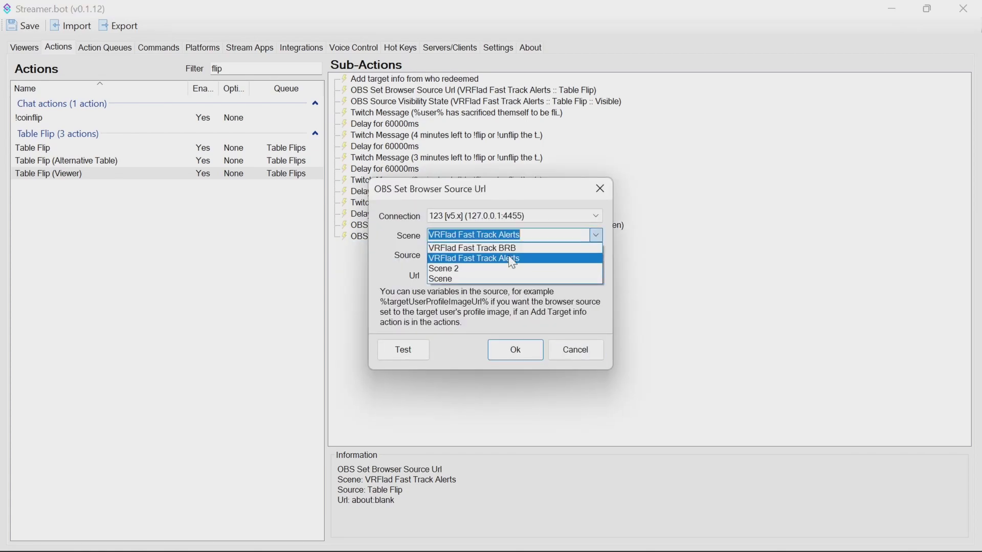
{"action": "left_click", "coordinate": [573, 258]}
{"action": "left_click", "coordinate": [597, 256]}
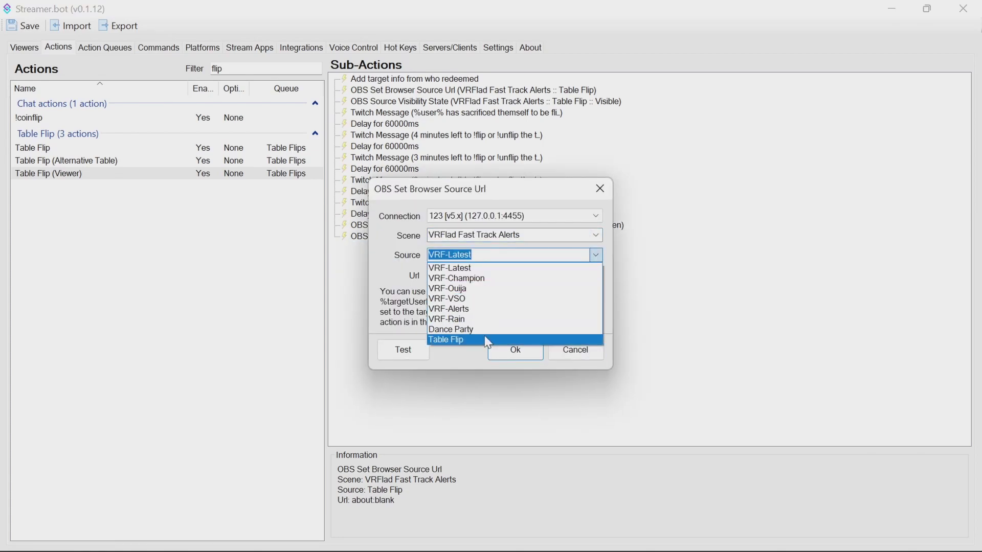
{"action": "left_click", "coordinate": [498, 340]}
{"action": "left_click", "coordinate": [516, 352]}
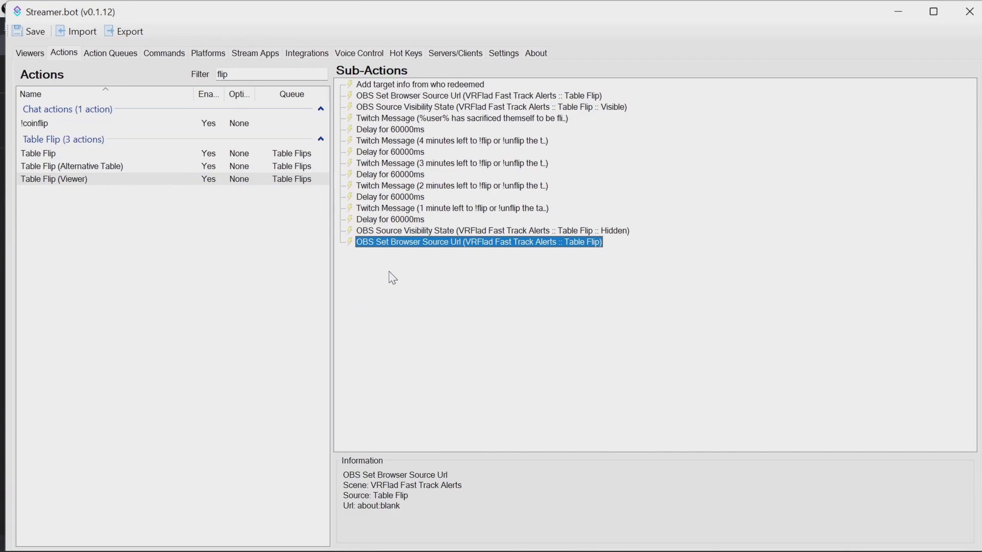
Step: Switch to OBS and send !tableflip in the stream chat to start the table game
{"action": "left_click", "coordinate": [450, 54]}
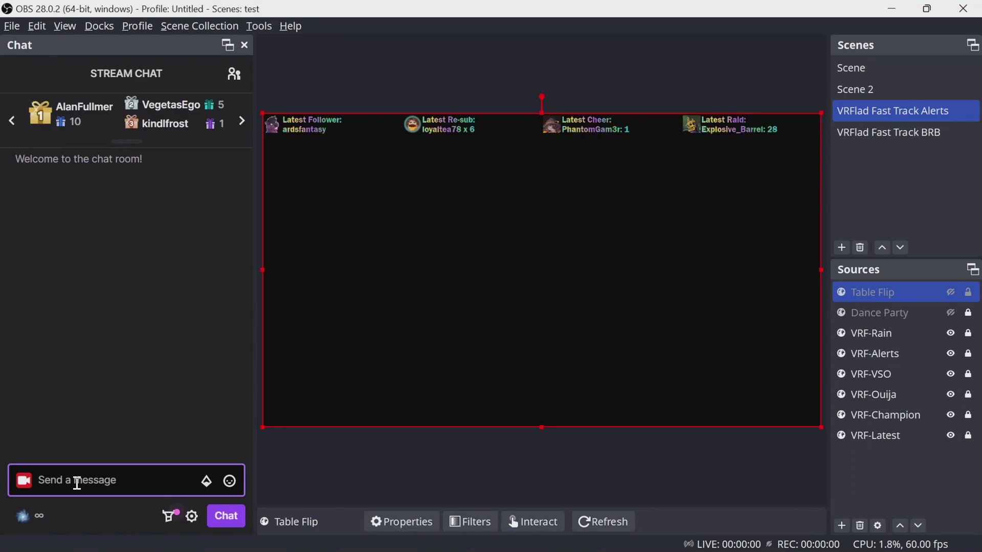
{"action": "type", "text": "!"}
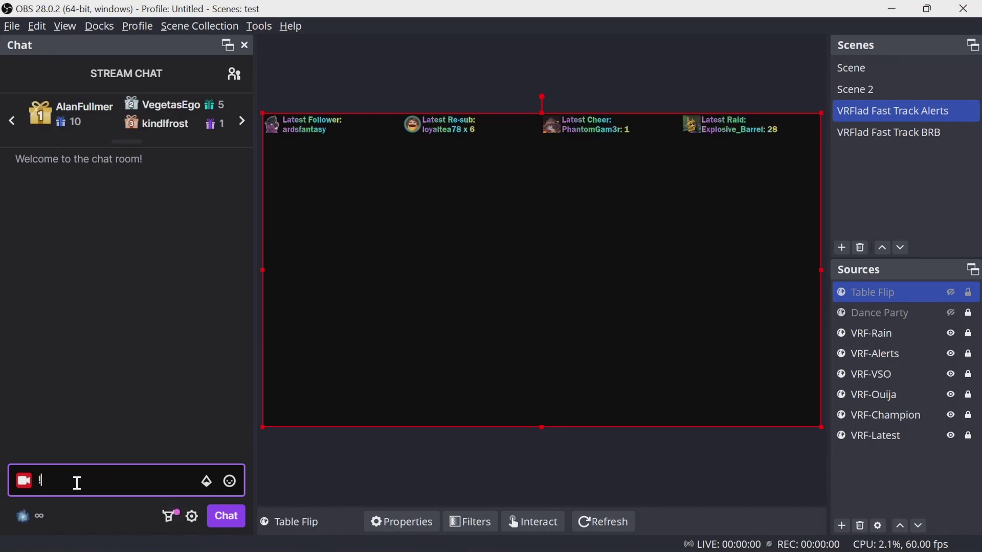
{"action": "type", "text": "tableflip"}
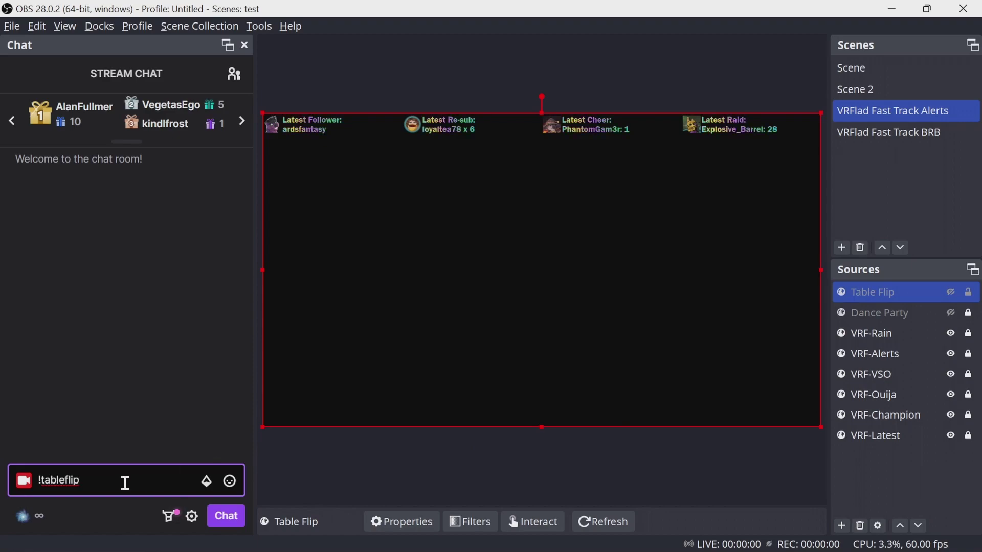
{"action": "key", "text": "Return"}
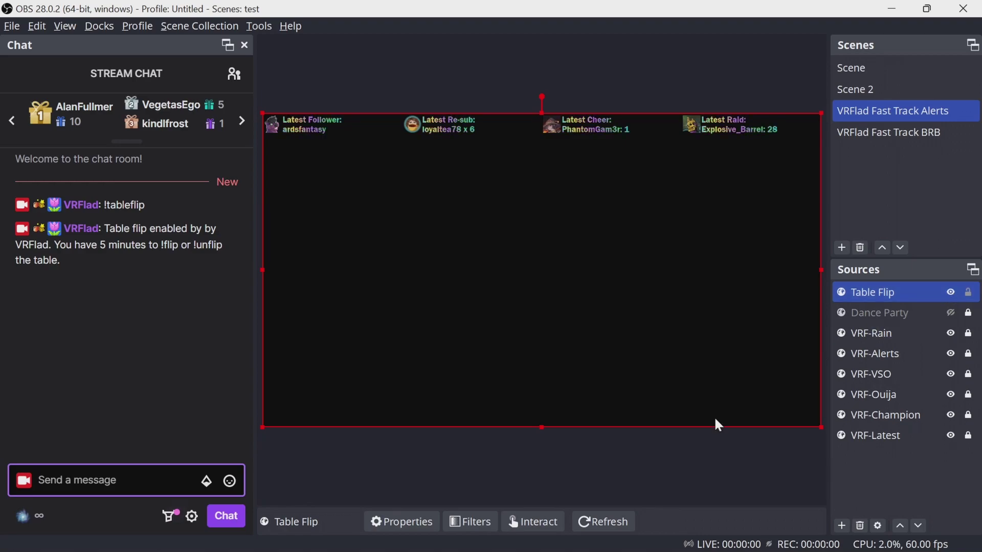
Step: Test the table game by sending !flip and then !unflip in the stream chat
{"action": "type", "text": "!"}
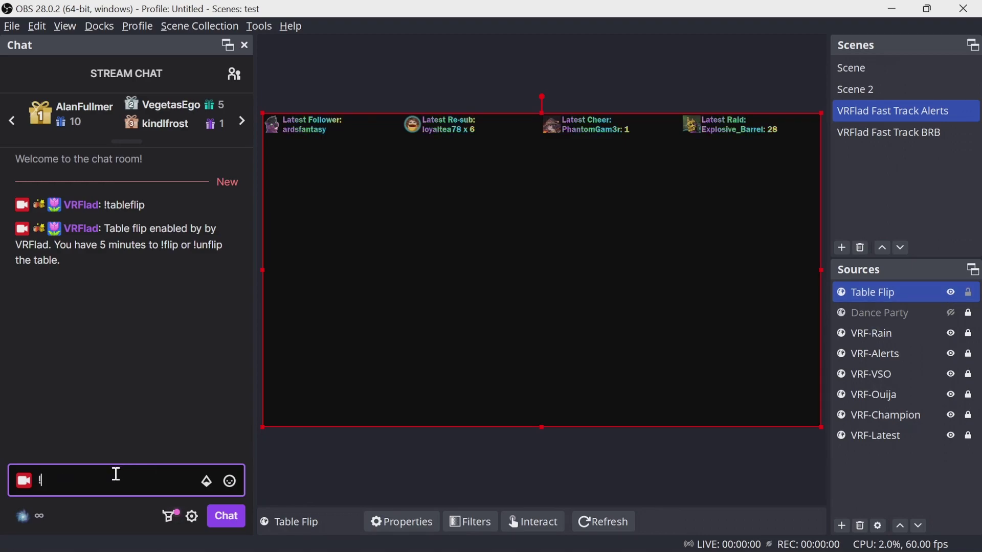
{"action": "type", "text": "flip"}
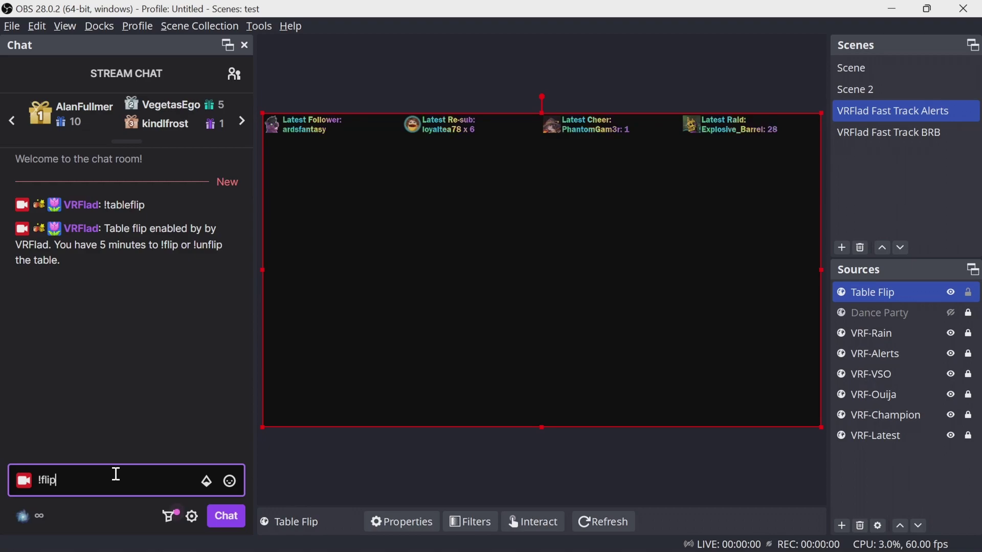
{"action": "key", "text": "Return"}
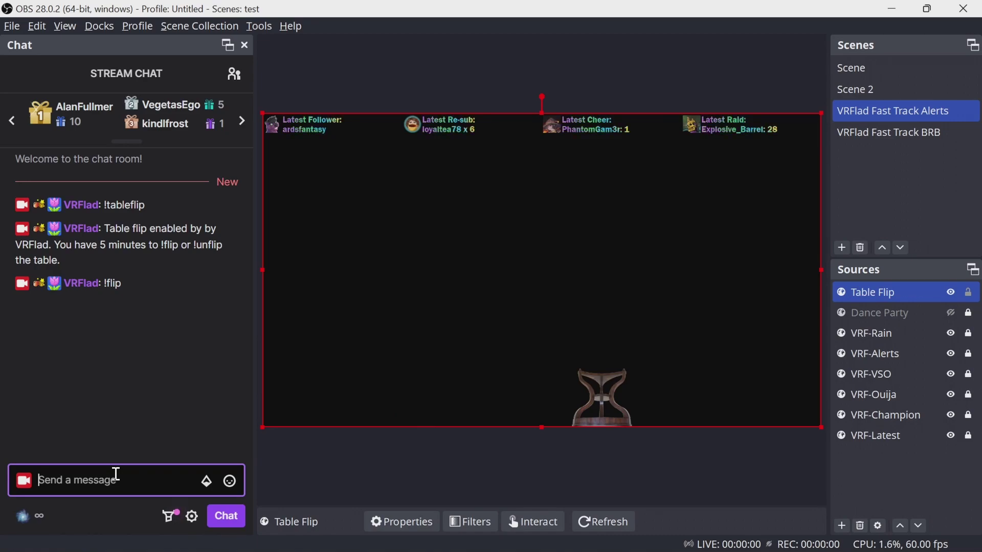
{"action": "key", "text": "Up"}
{"action": "key", "text": "Home"}
{"action": "key", "text": "Right"}
{"action": "type", "text": "un"}
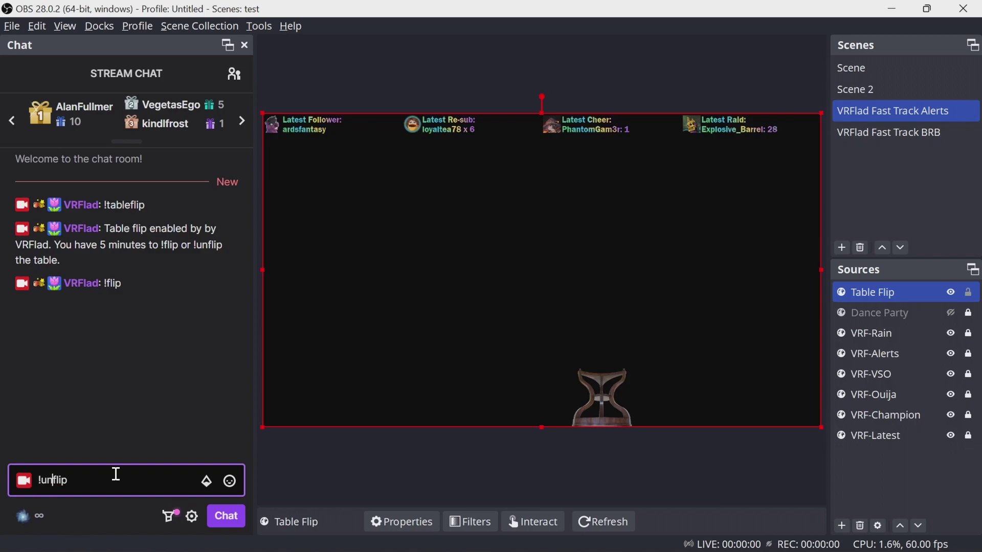
{"action": "key", "text": "Return"}
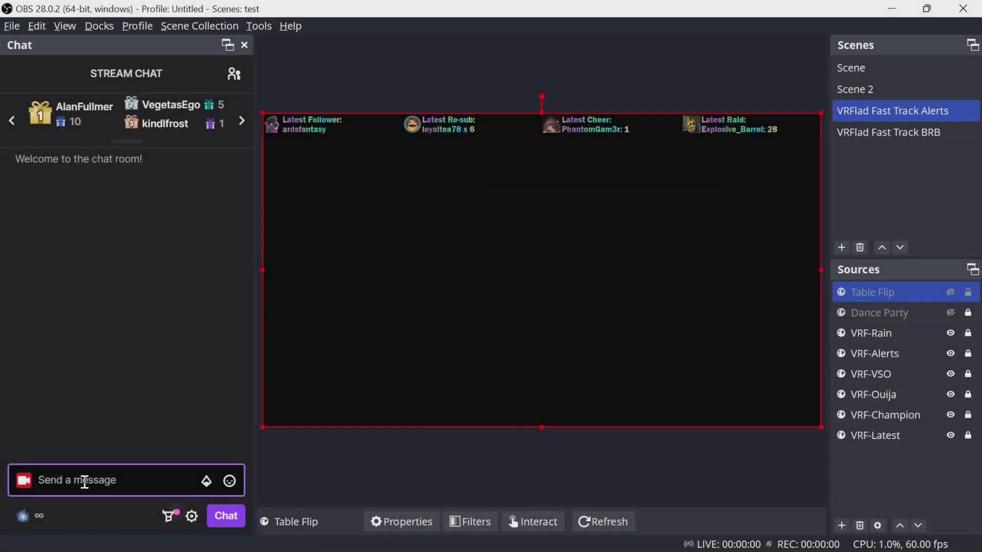
Step: Send !flipme in the stream chat to start the viewer version of the game
{"action": "type", "text": "!flip"}
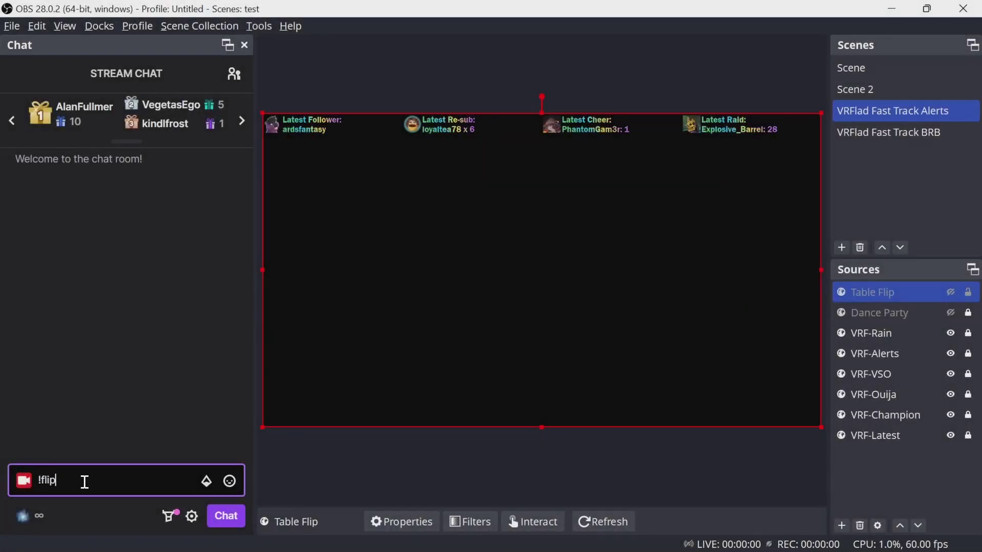
{"action": "type", "text": "me"}
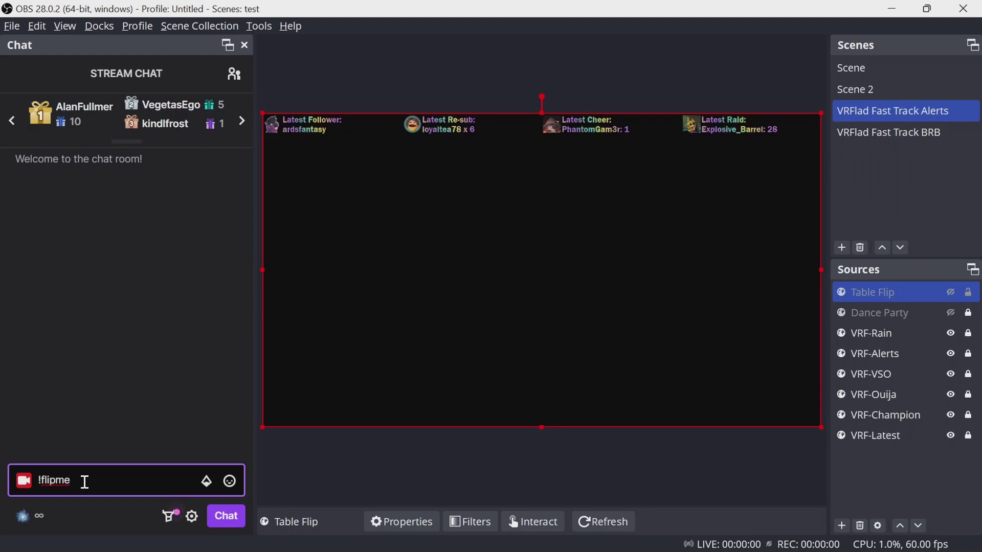
{"action": "key", "text": "Return"}
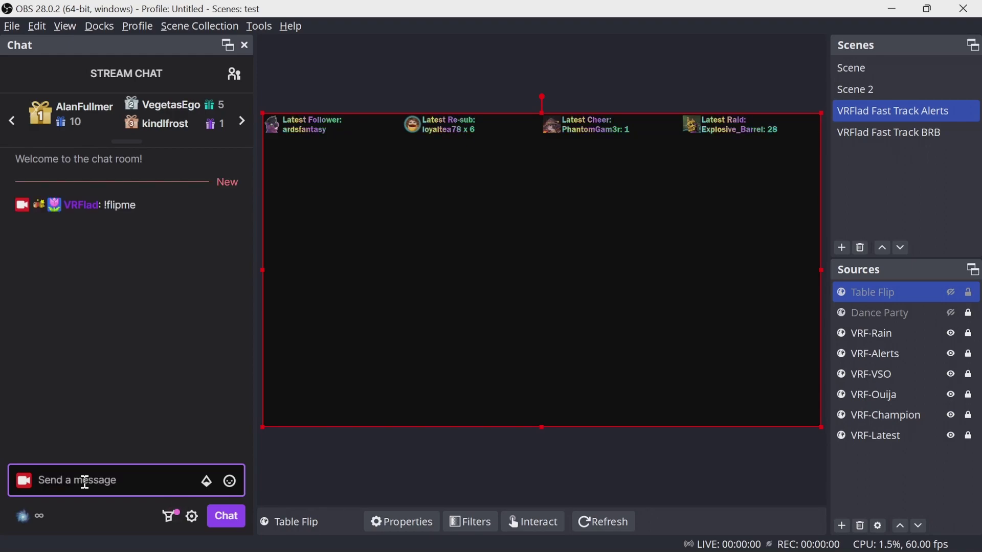
Step: Test flipping the viewer's profile picture by sending !flip and then !unflip in the stream chat
{"action": "type", "text": "!flip"}
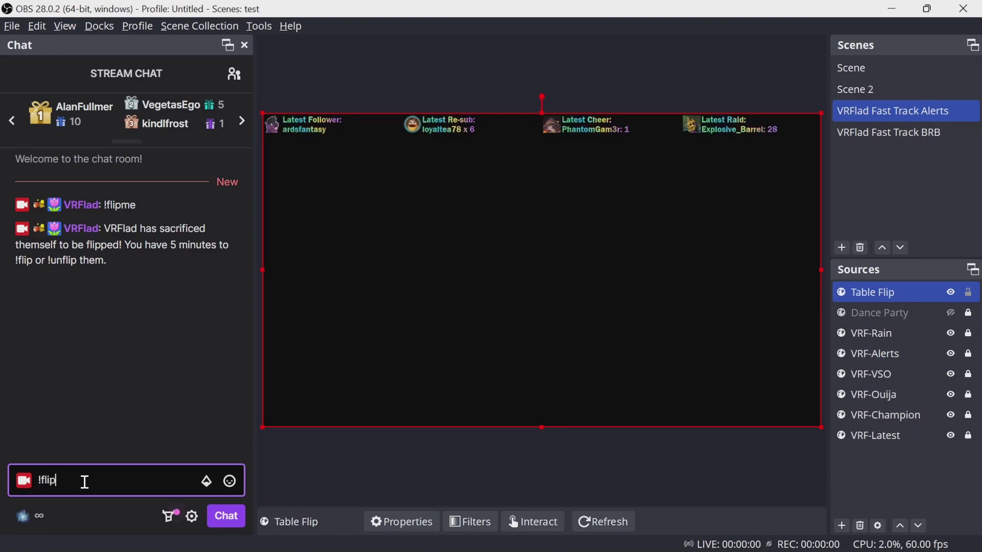
{"action": "key", "text": "Return"}
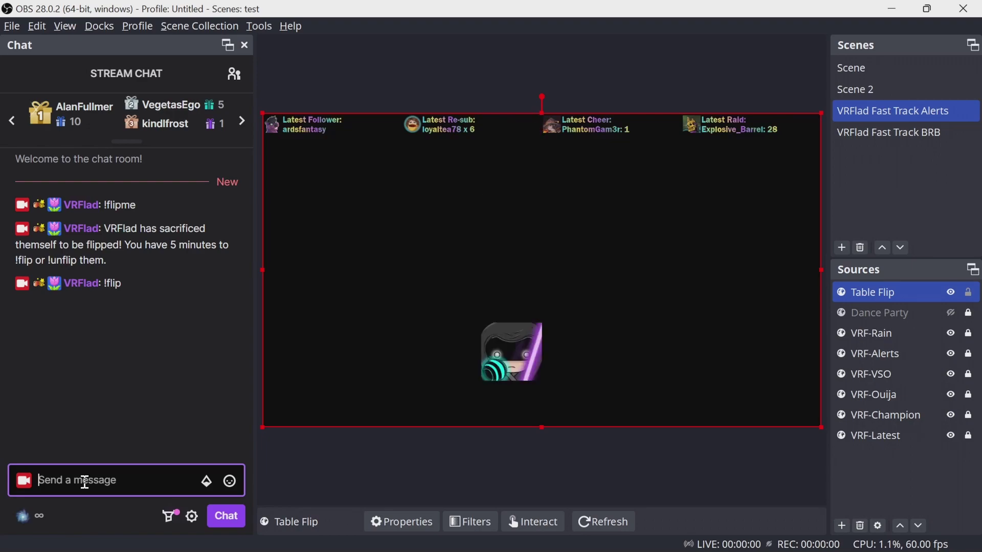
{"action": "key", "text": "Up"}
{"action": "type", "text": "un"}
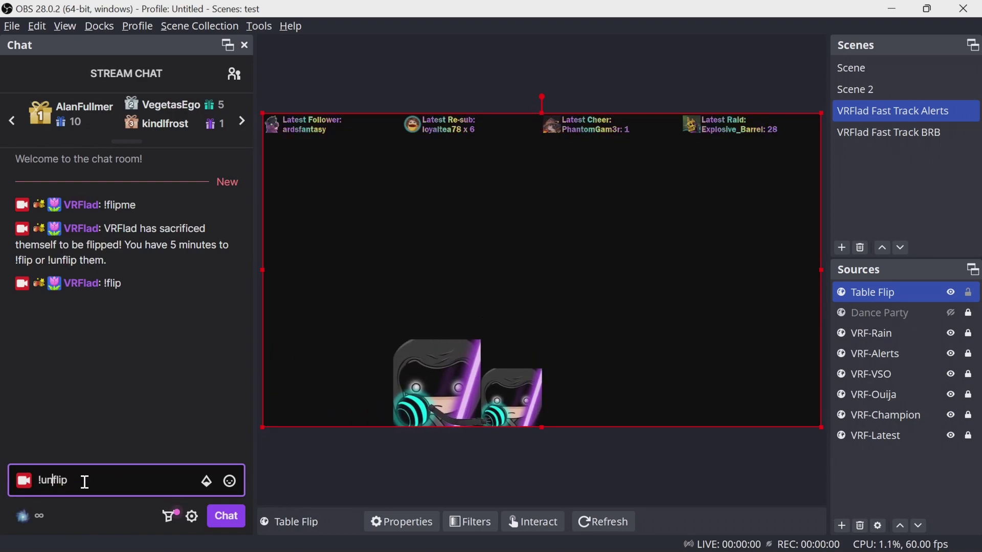
{"action": "key", "text": "Return"}
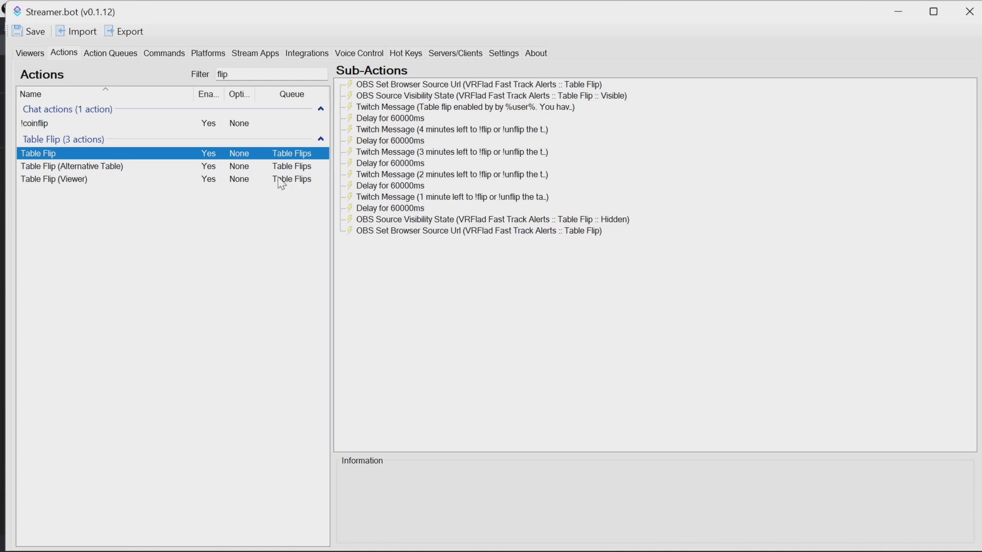
Step: In Streamer.bot, examine the target info and first browser source URL sub-actions of Table Flip (Viewer)
{"action": "left_click", "coordinate": [81, 186]}
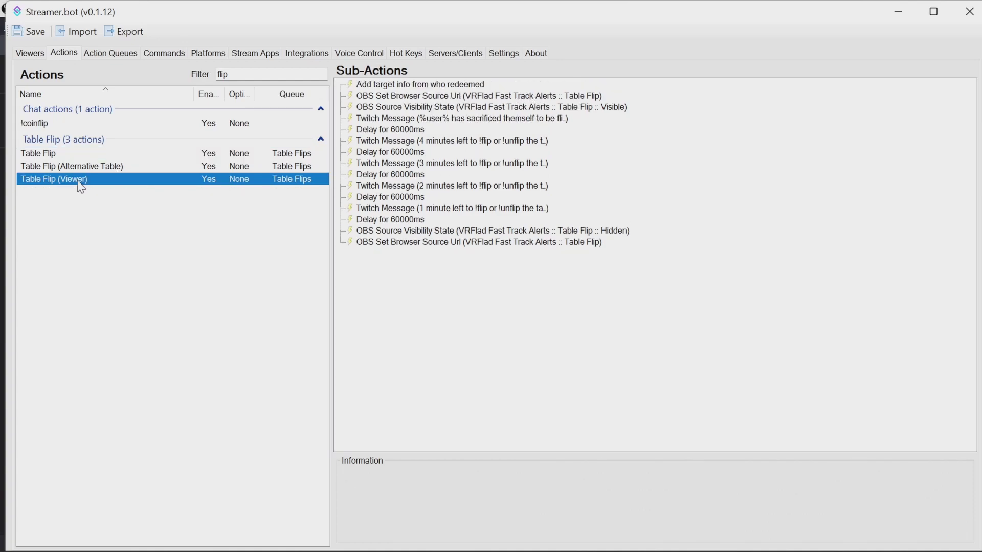
{"action": "left_click", "coordinate": [431, 86]}
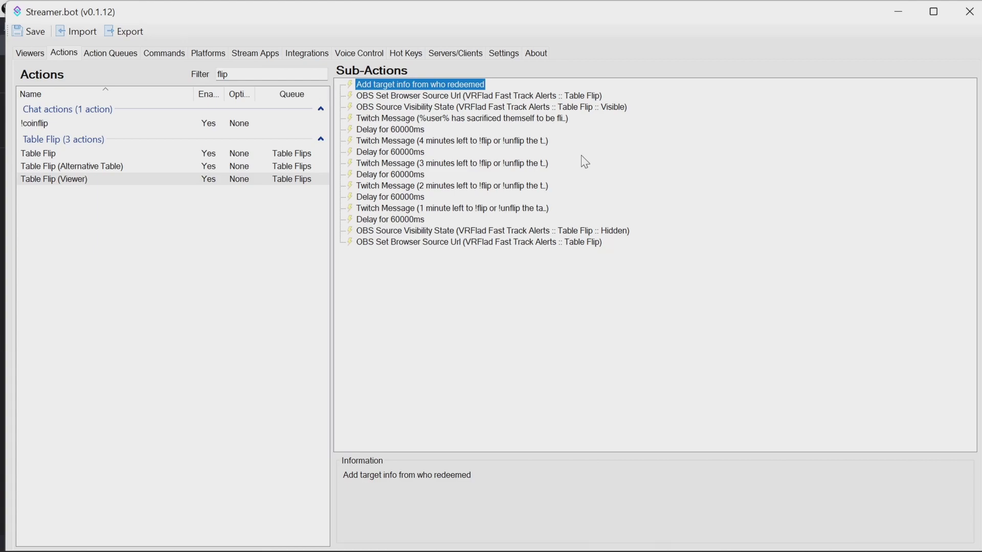
{"action": "left_click", "coordinate": [441, 97]}
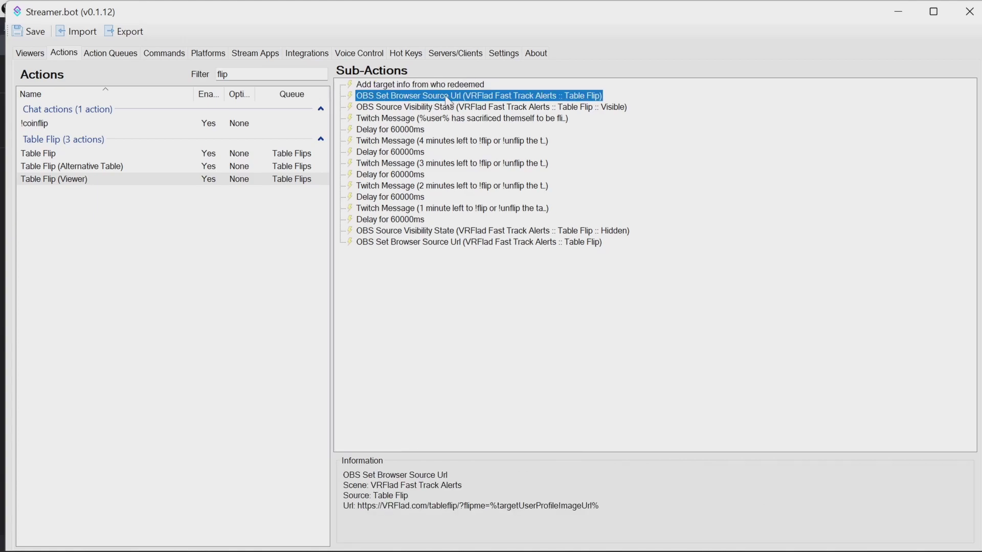
Step: Examine the URL of the first OBS Set Browser Source Url sub-action, including its flipme parameter and %targetUserProfileImageUrl% variable
{"action": "double_click", "coordinate": [448, 97]}
{"action": "left_click", "coordinate": [563, 280]}
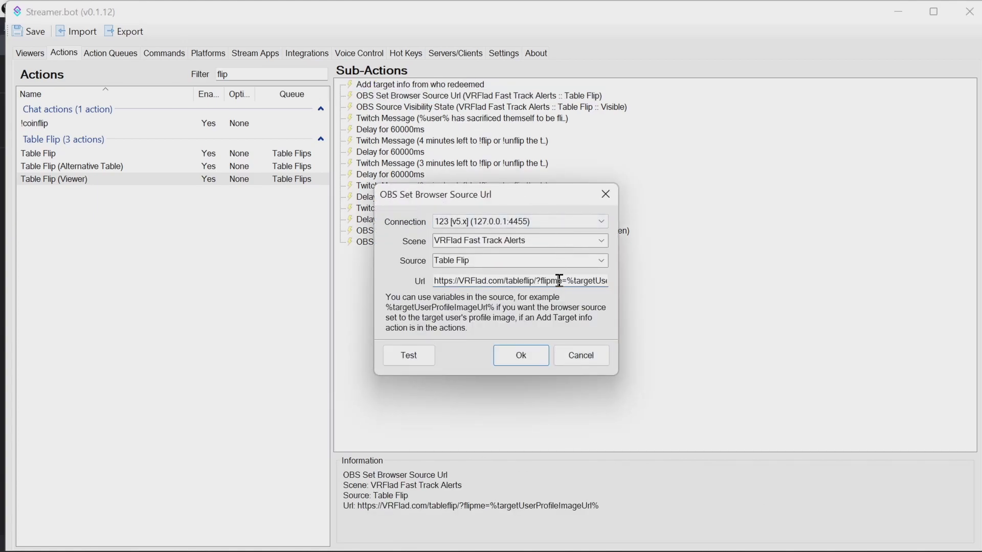
{"action": "left_click_drag", "start_coordinate": [575, 281], "coordinate": [632, 280]}
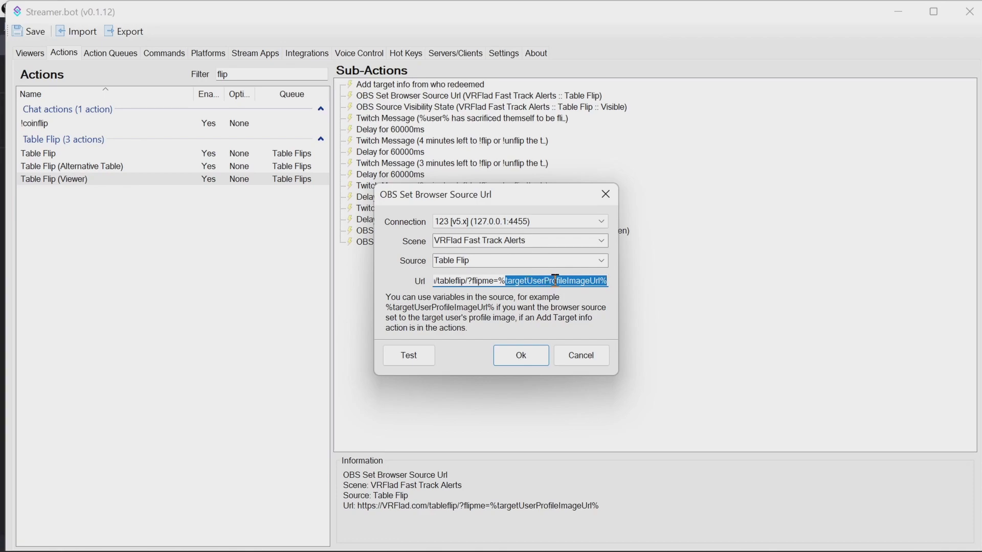
{"action": "left_click", "coordinate": [465, 280]}
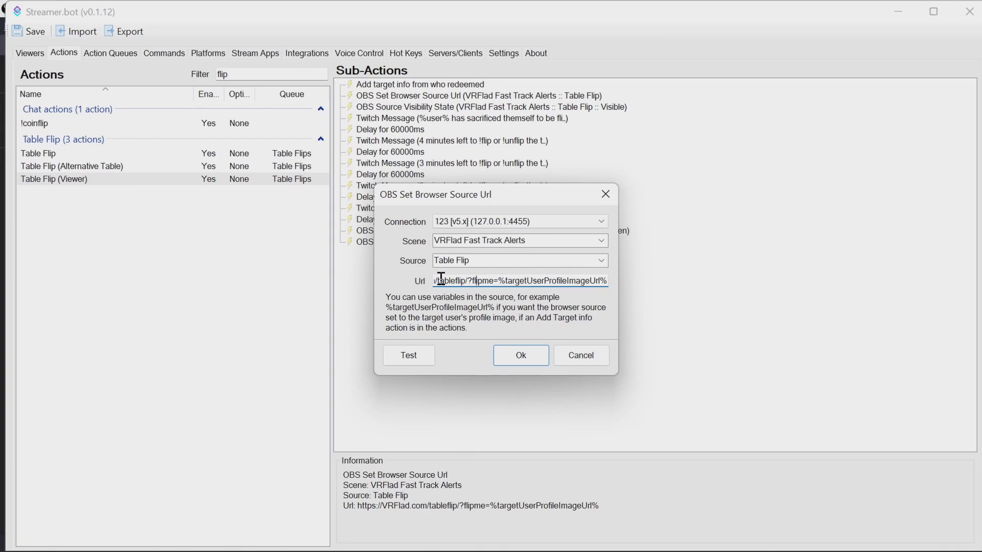
{"action": "left_click_drag", "start_coordinate": [439, 281], "coordinate": [389, 283]}
{"action": "left_click_drag", "start_coordinate": [541, 281], "coordinate": [658, 283]}
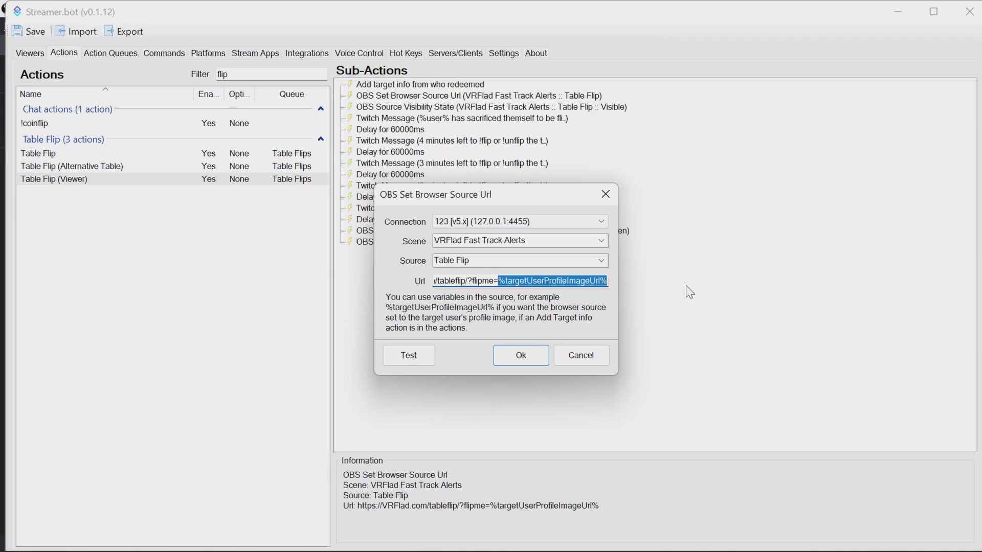
{"action": "left_click", "coordinate": [539, 353]}
Step: Review the Table Flip source's show sub-action and the countdown of Twitch messages and delays in the viewer action
{"action": "left_click", "coordinate": [531, 107]}
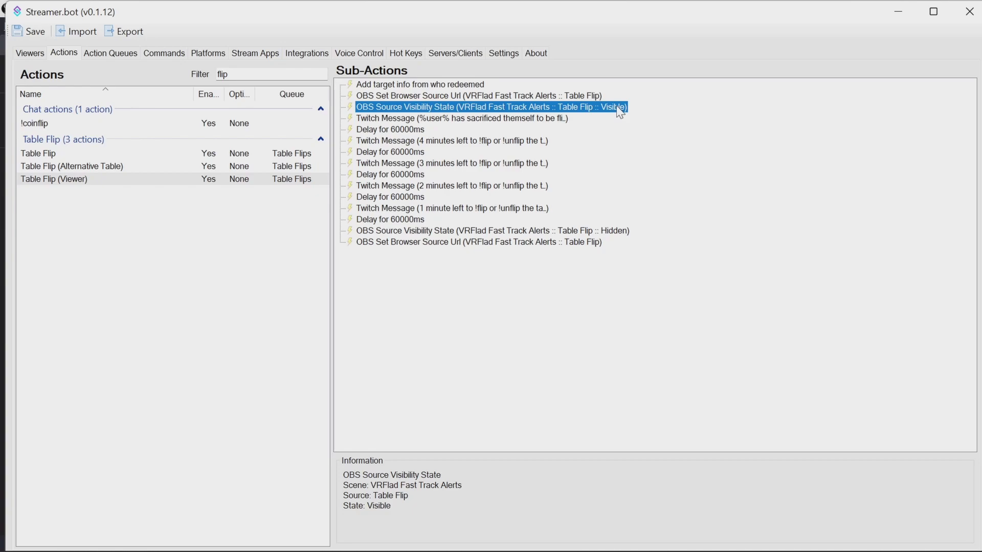
{"action": "left_click", "coordinate": [529, 122]}
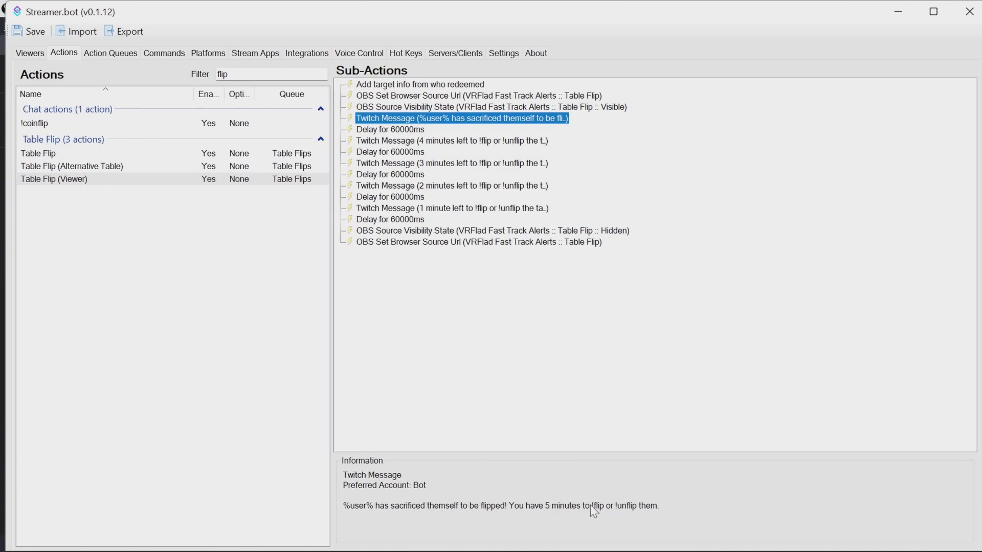
{"action": "left_click", "coordinate": [404, 130]}
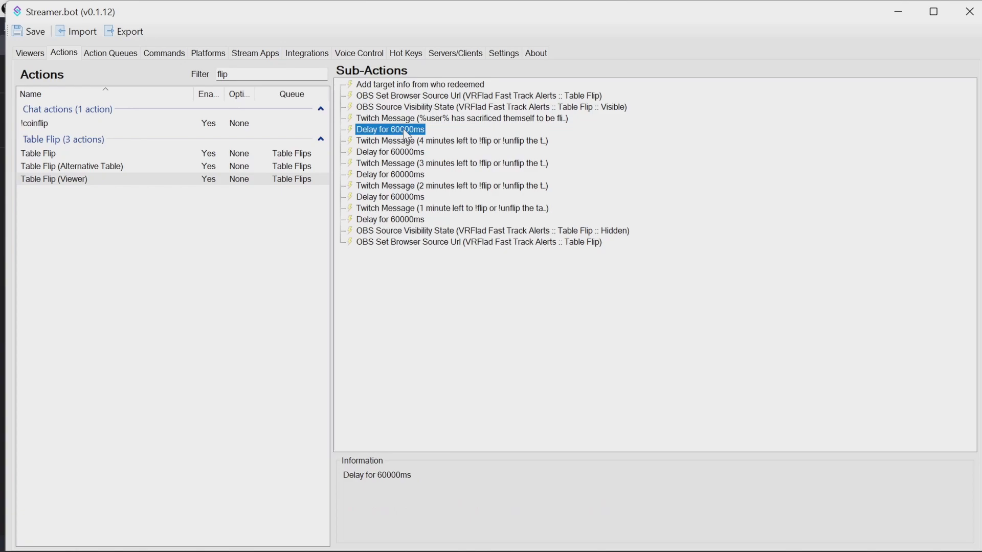
{"action": "left_click", "coordinate": [409, 141]}
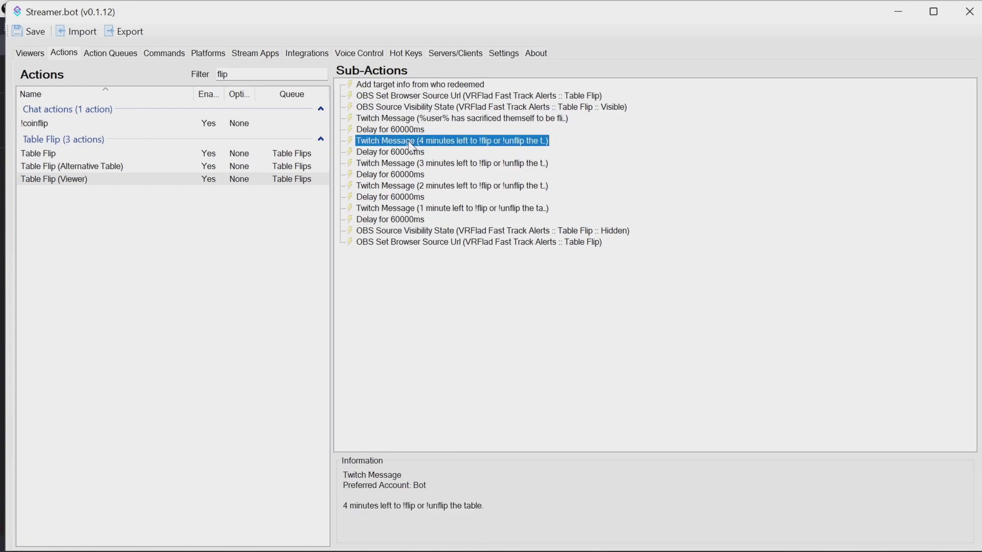
{"action": "left_click", "coordinate": [412, 153]}
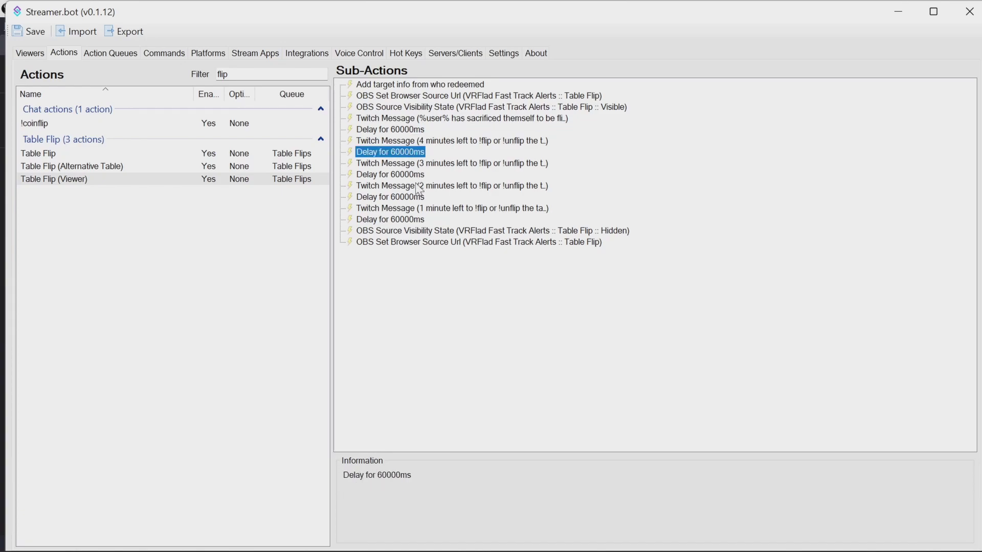
{"action": "left_click", "coordinate": [413, 219]}
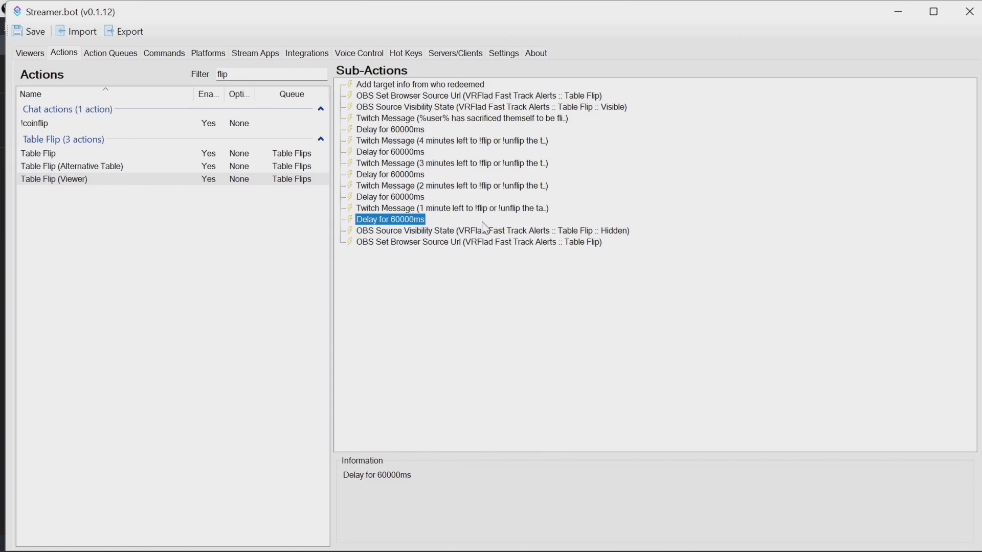
Step: Inspect the closing sub-actions that hide the Table Flip source and reset its URL, opening the final browser source URL settings
{"action": "left_click", "coordinate": [494, 231]}
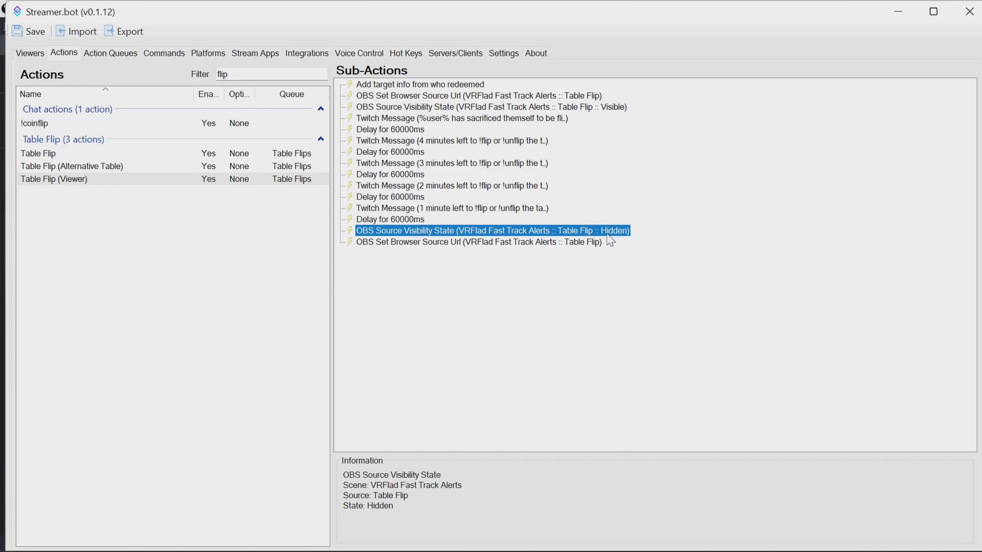
{"action": "left_click", "coordinate": [568, 243]}
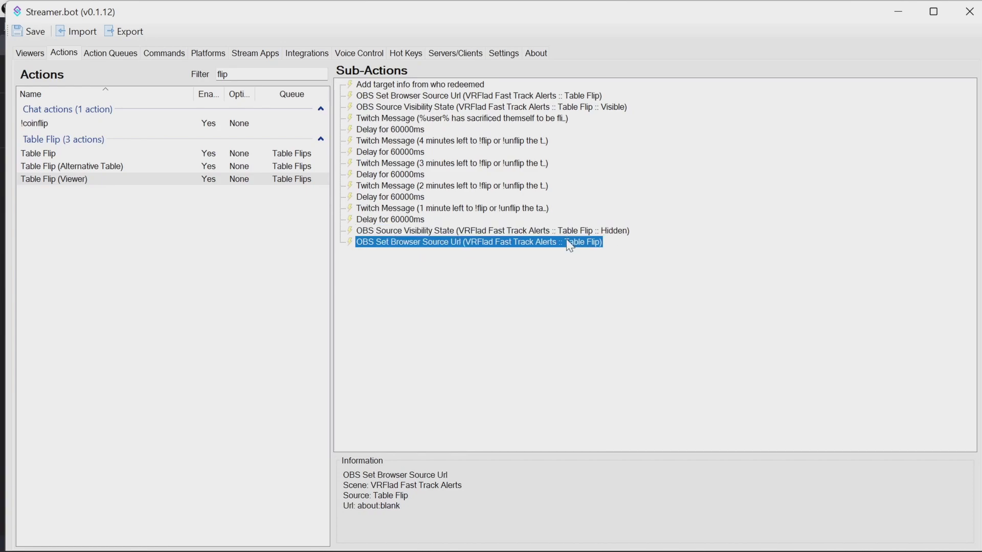
{"action": "double_click", "coordinate": [543, 244]}
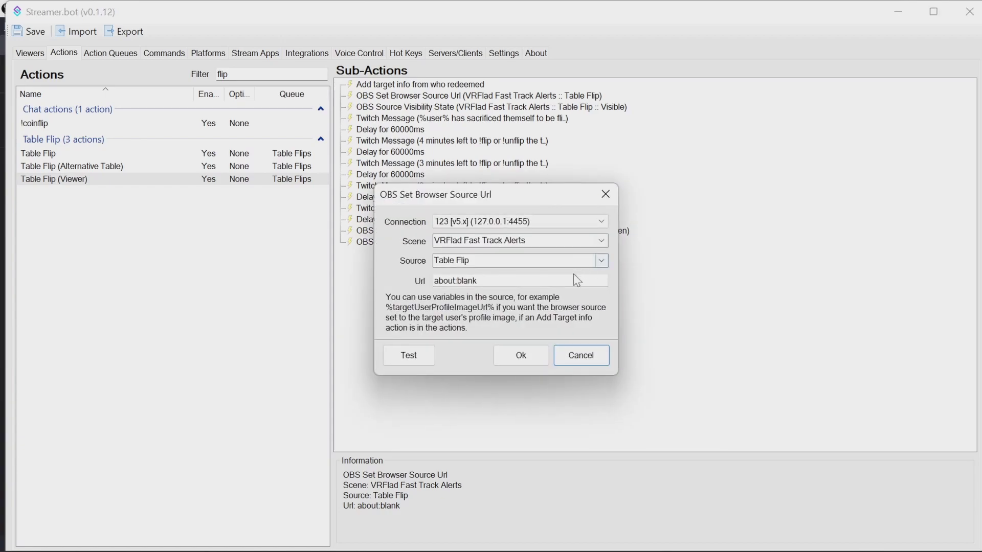